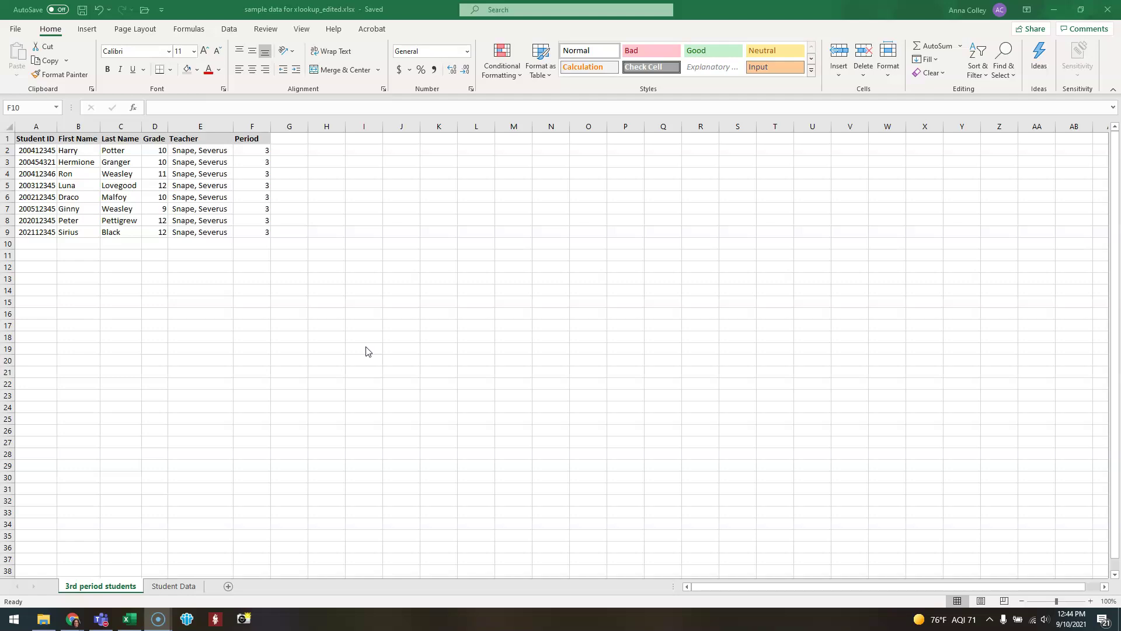
- Add a "Date of Birth" header in cell G1 of the 3rd period students sheet and fit the column width to it
click(166, 589)
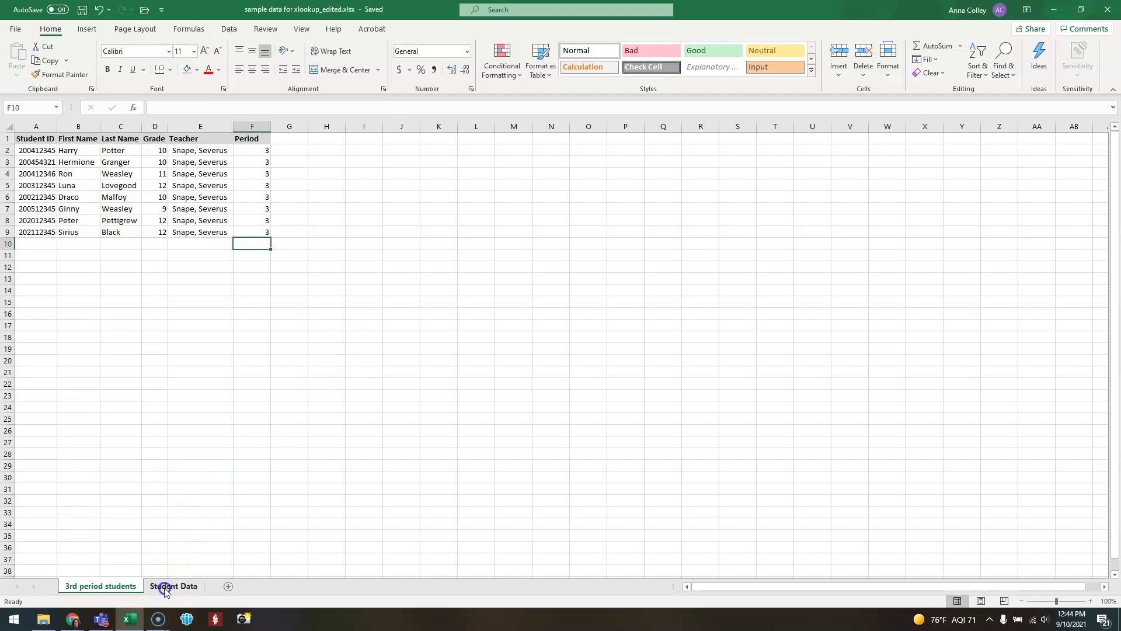
click(166, 588)
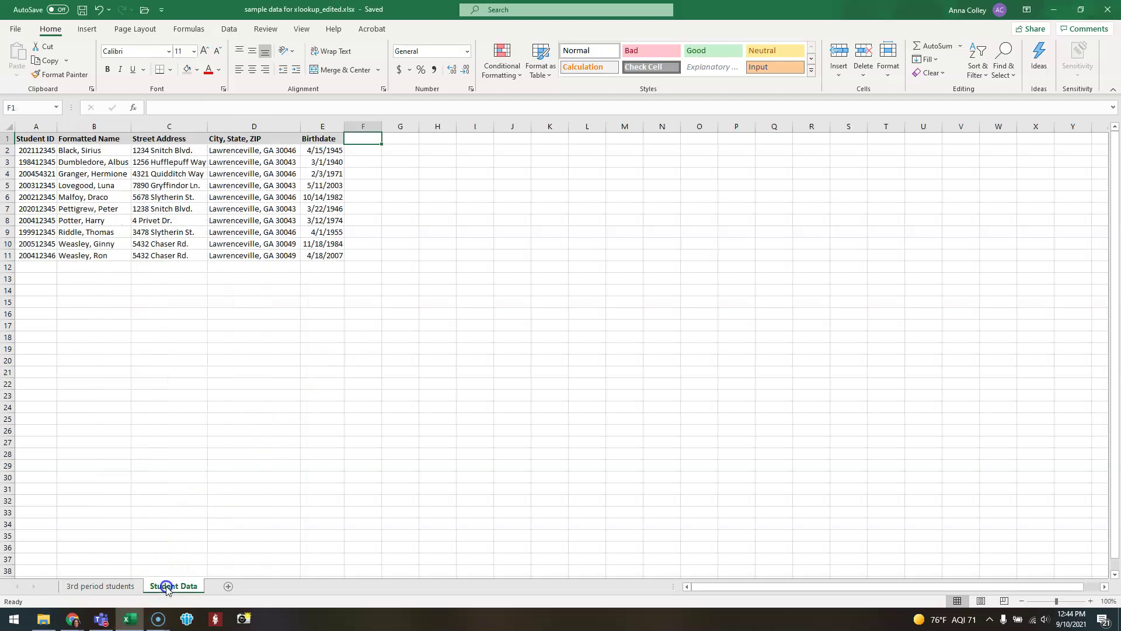
click(122, 587)
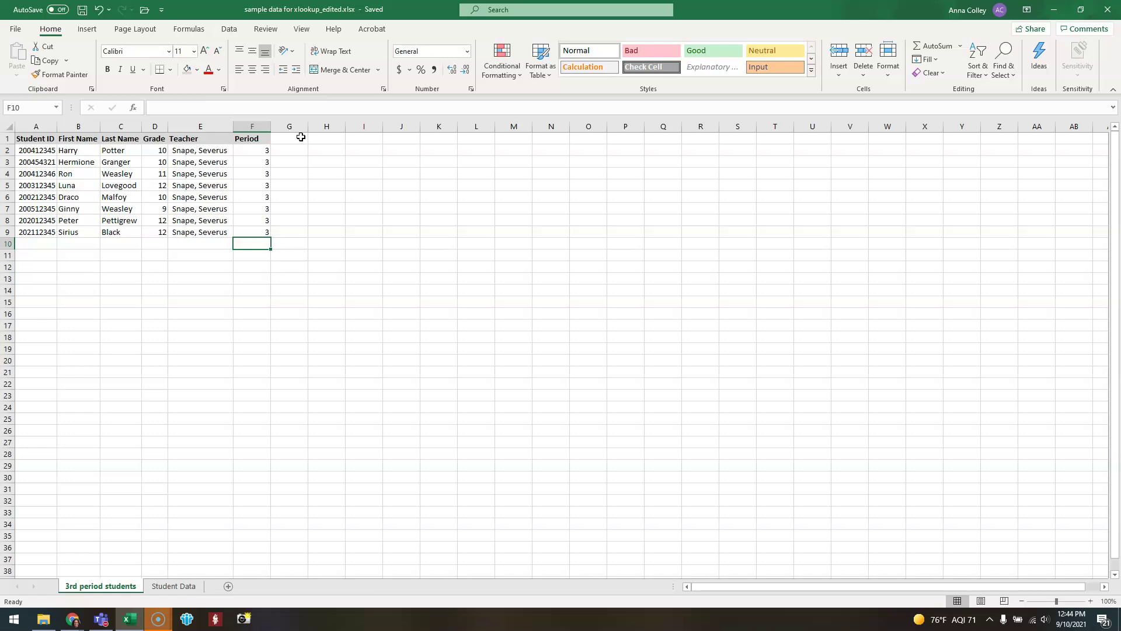
click(296, 139)
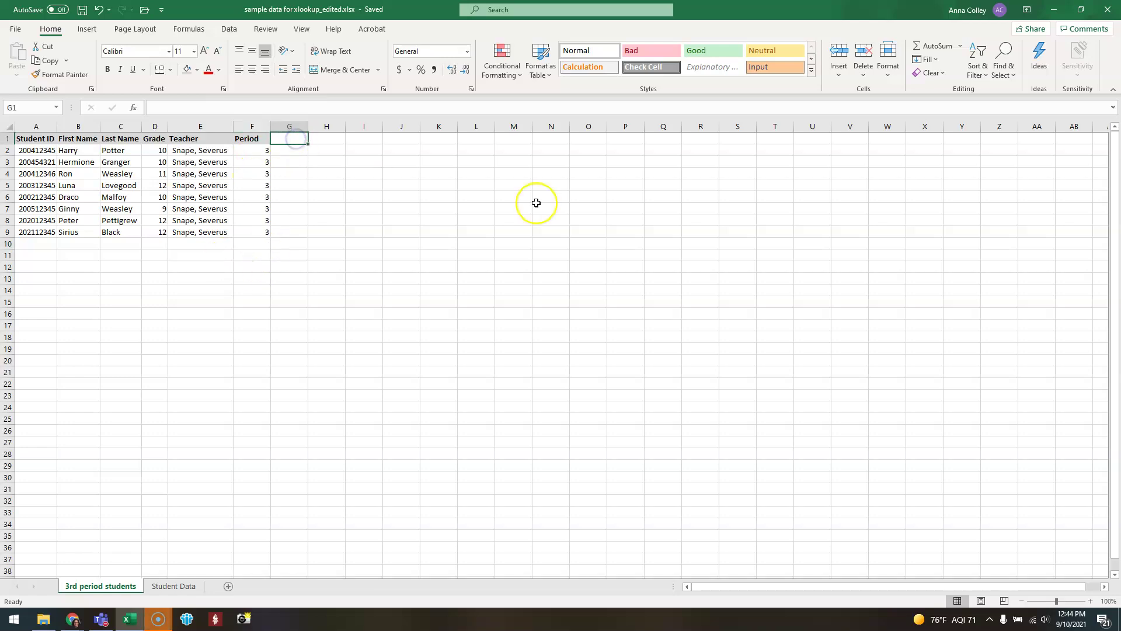
text(Date of Birth)
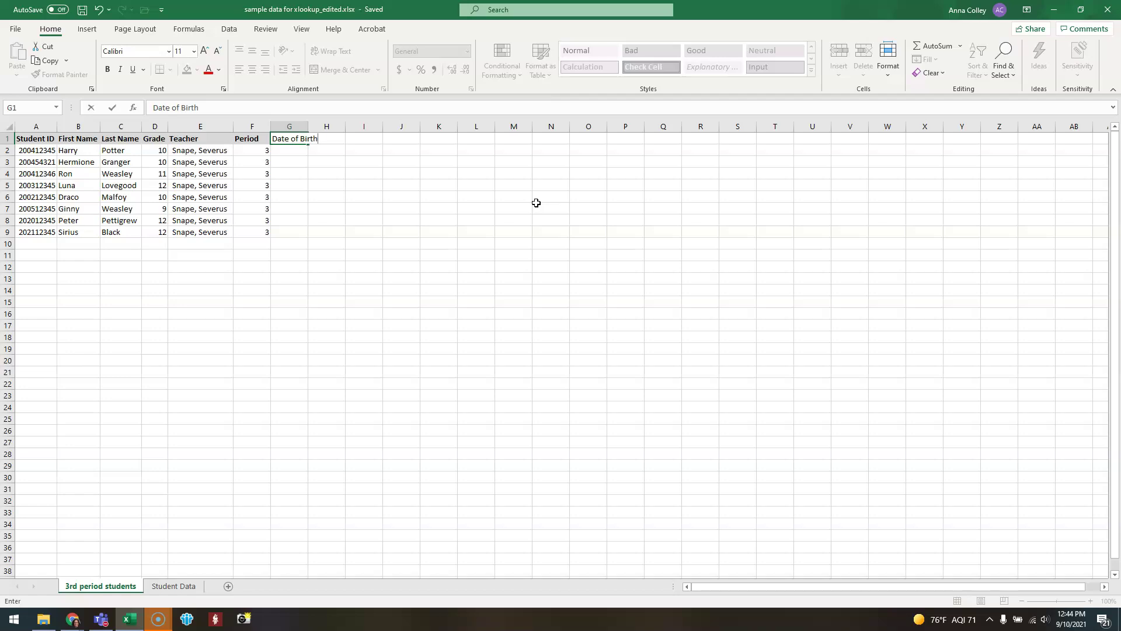
key(Return)
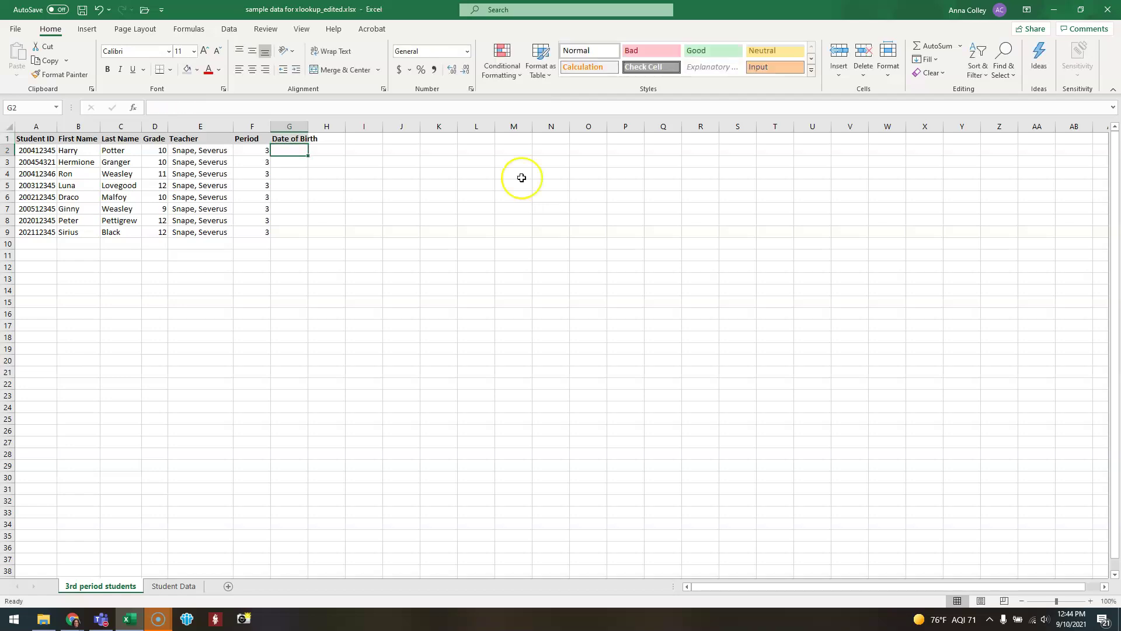
double_click(309, 127)
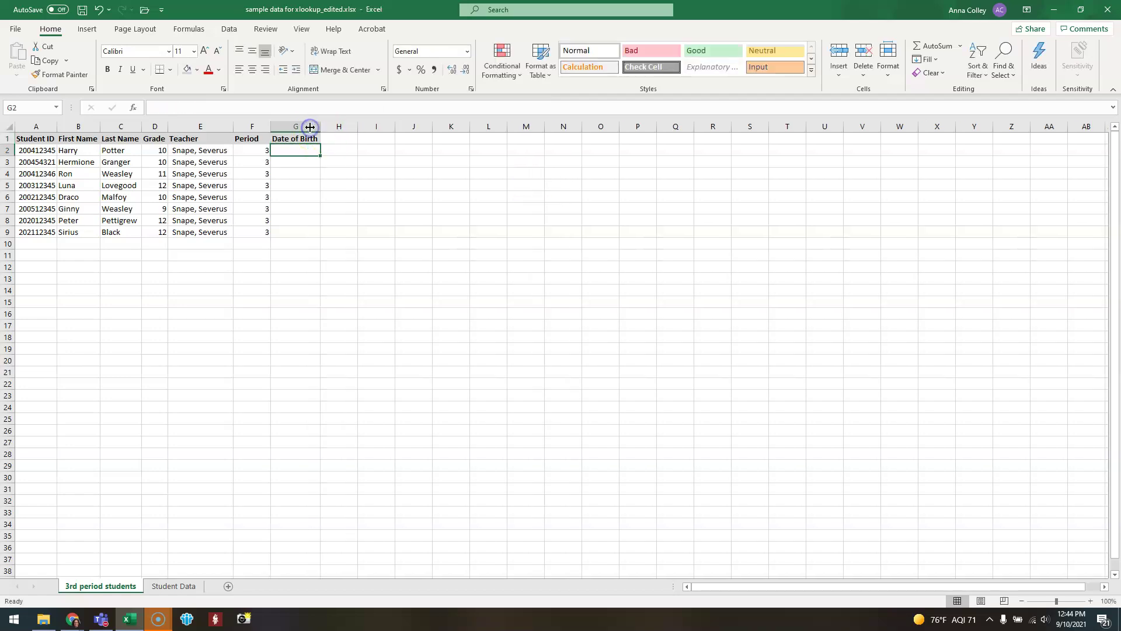
- Start an XLOOKUP formula in G2 of the 3rd period students sheet with the student ID in A2 as lookup value
click(159, 588)
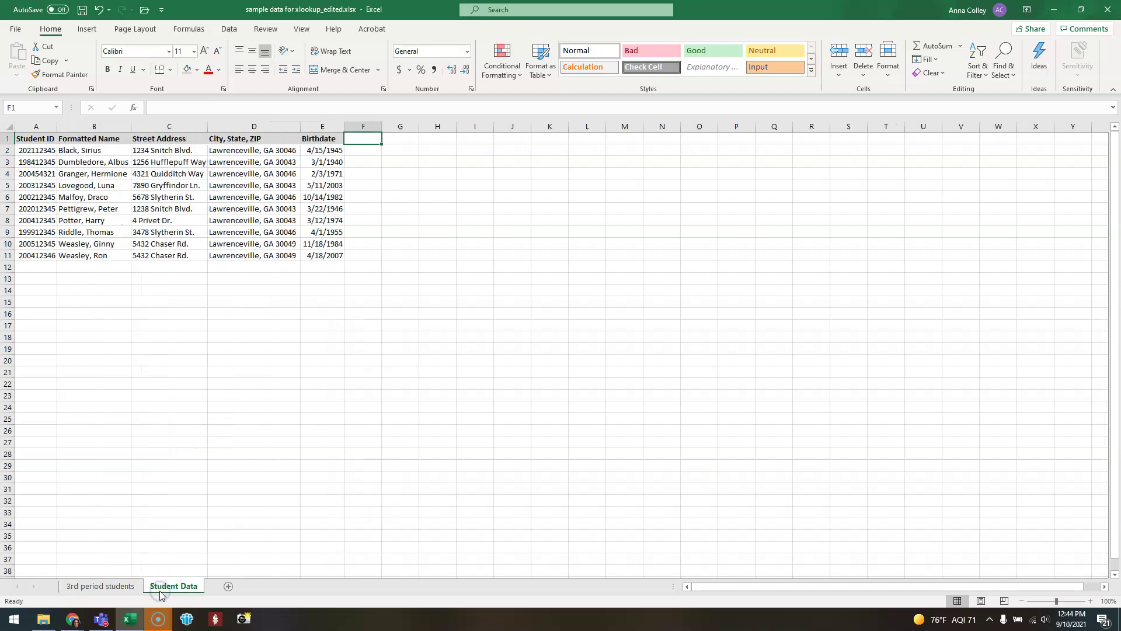
click(117, 588)
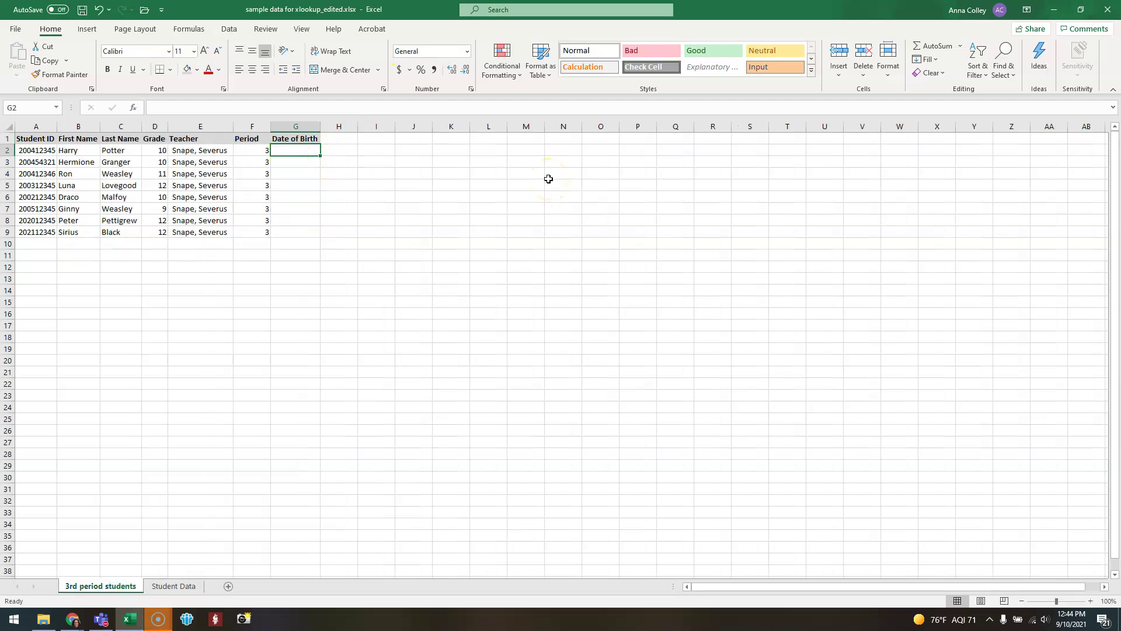
text(=xloo)
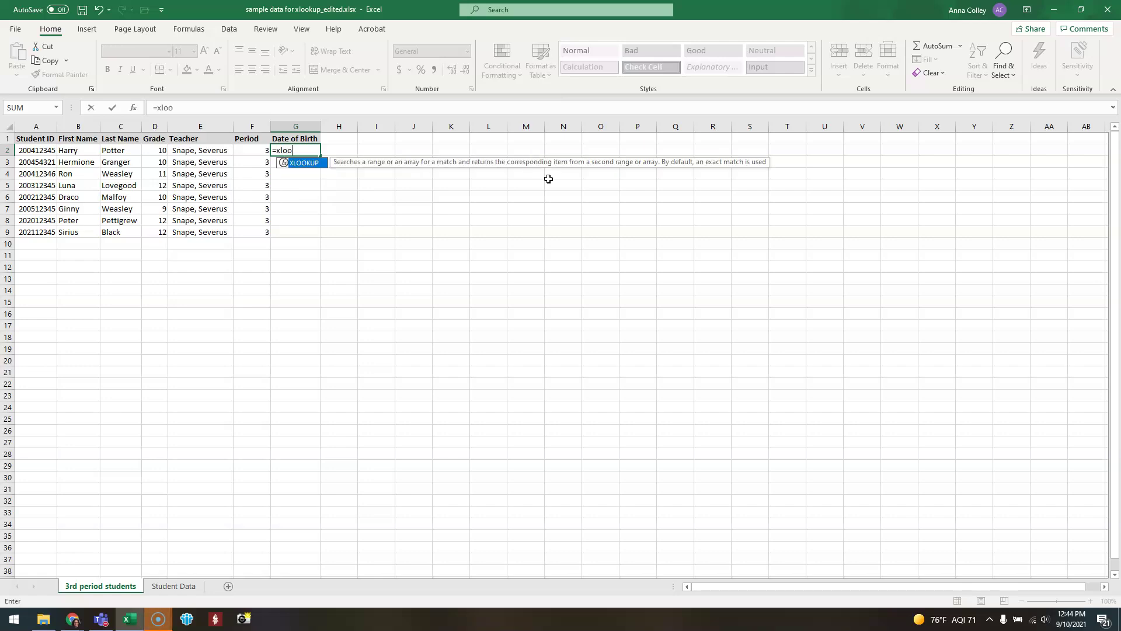
double_click(307, 166)
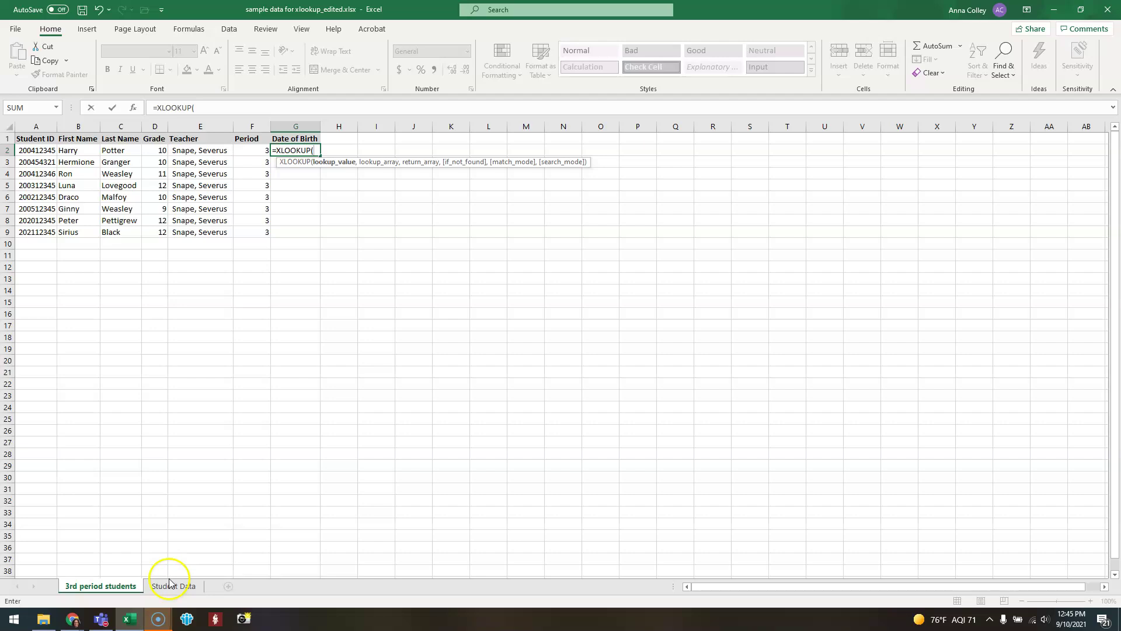
click(53, 151)
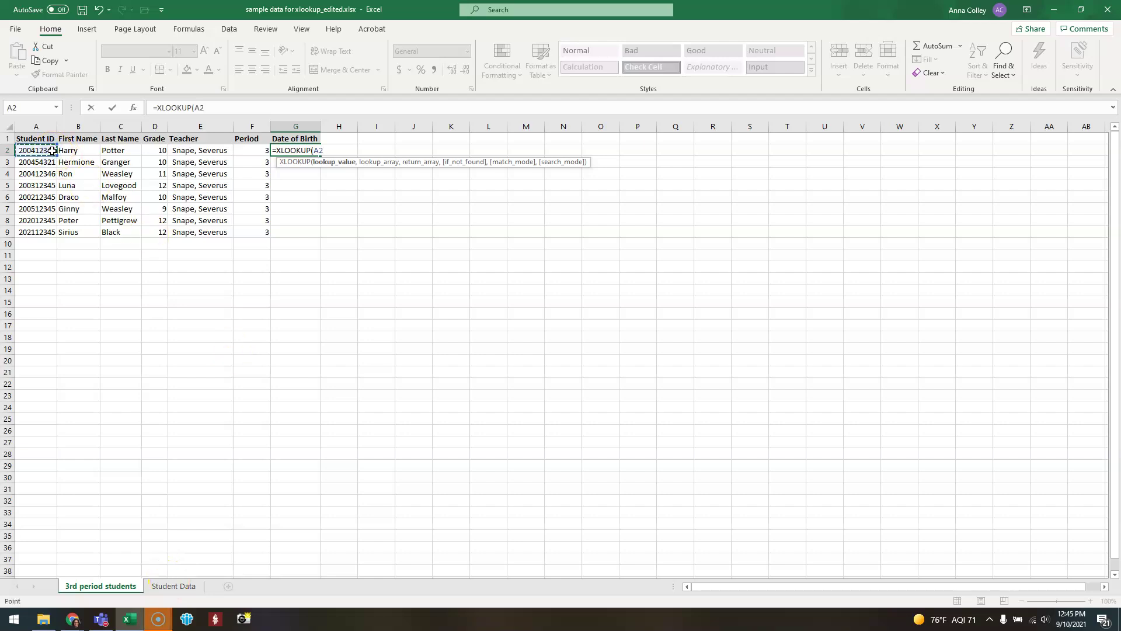
text(,)
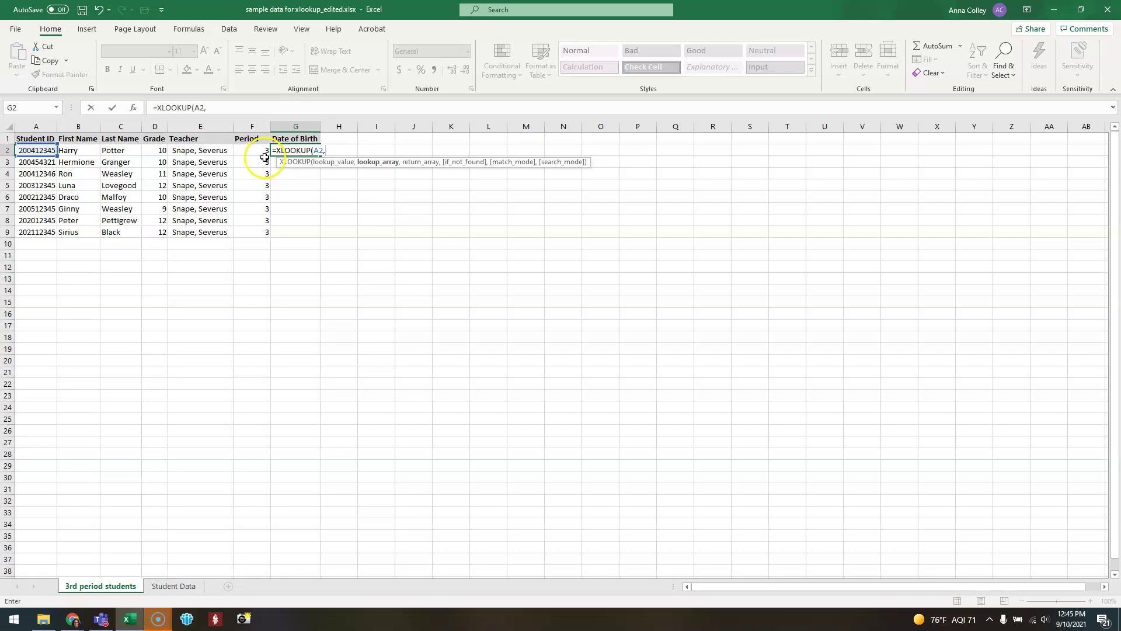
- Complete the XLOOKUP formula with the Student Data sheet's column A as lookup array and column E as return array
click(176, 588)
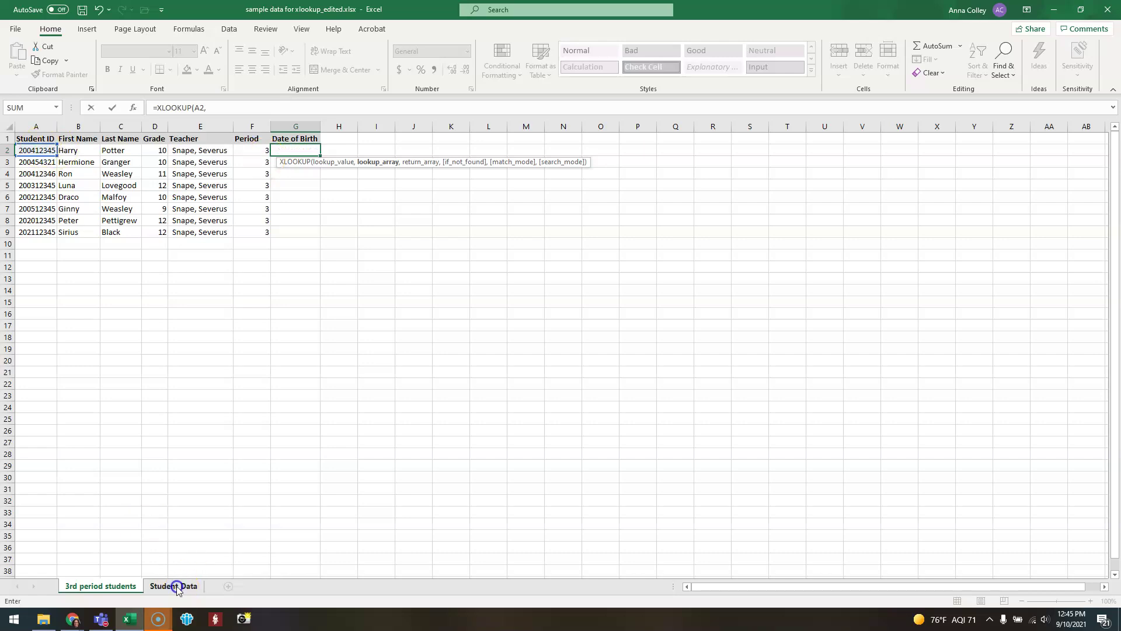
click(37, 127)
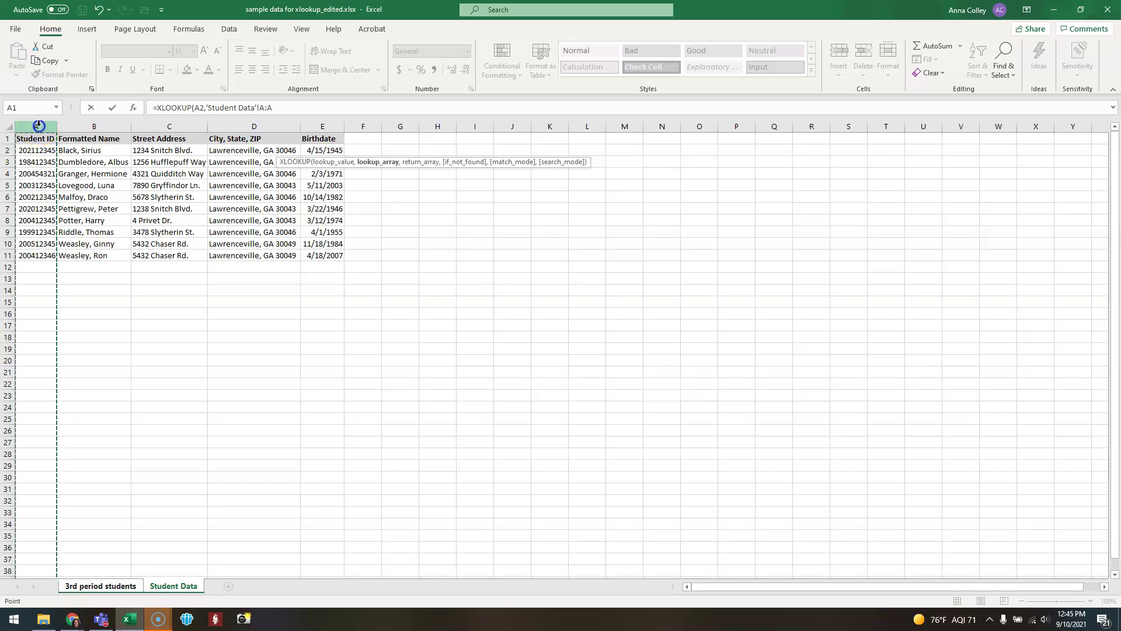
text(,)
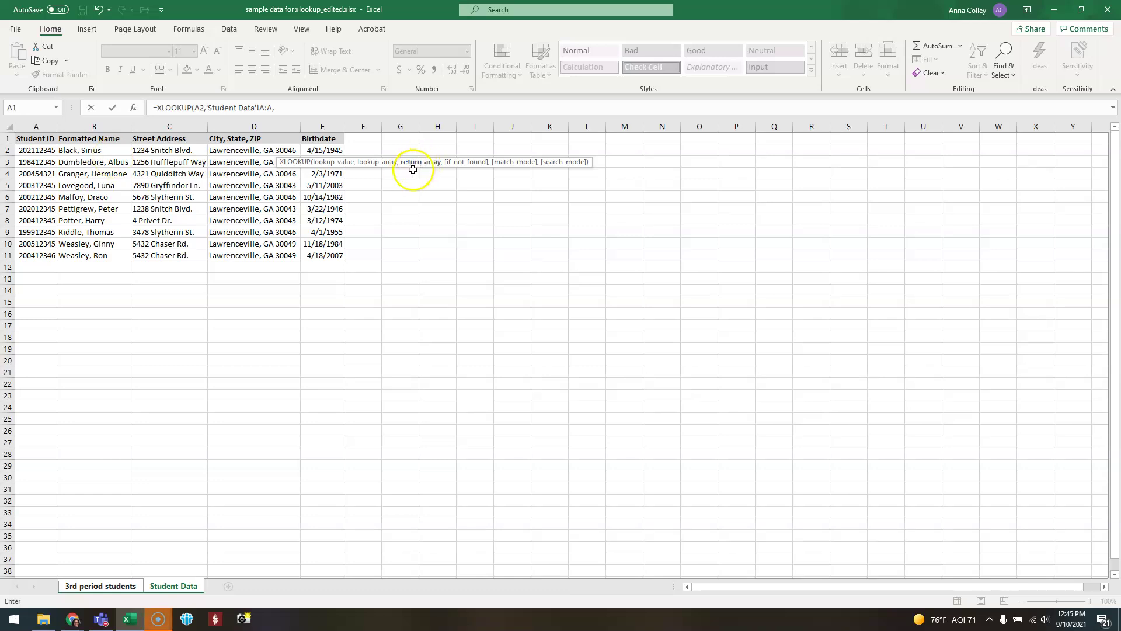
click(327, 124)
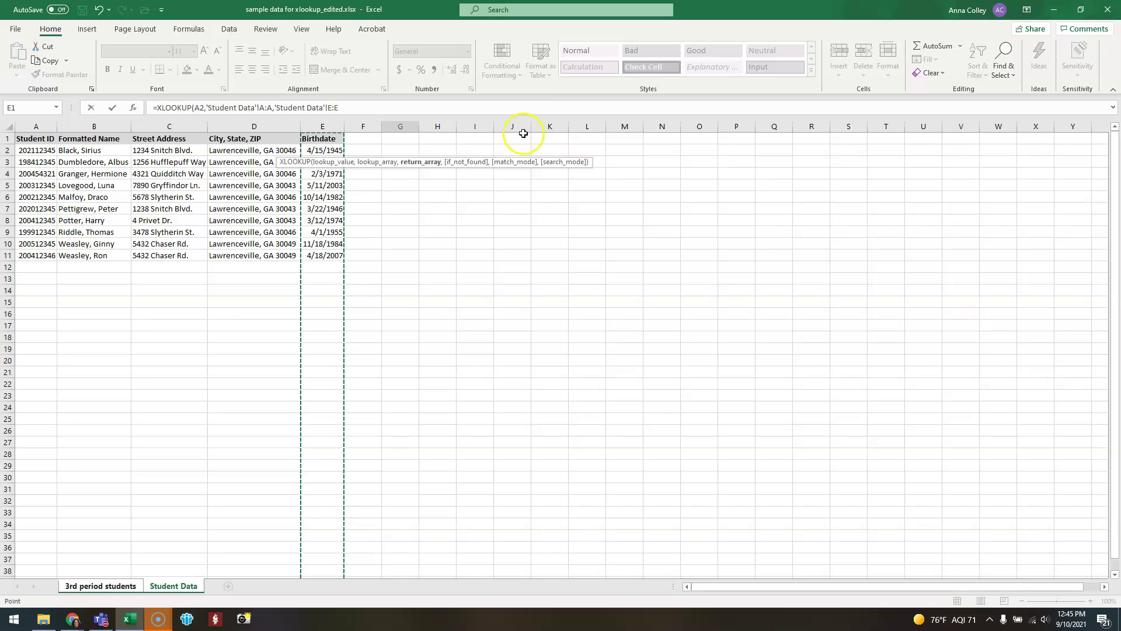
text())
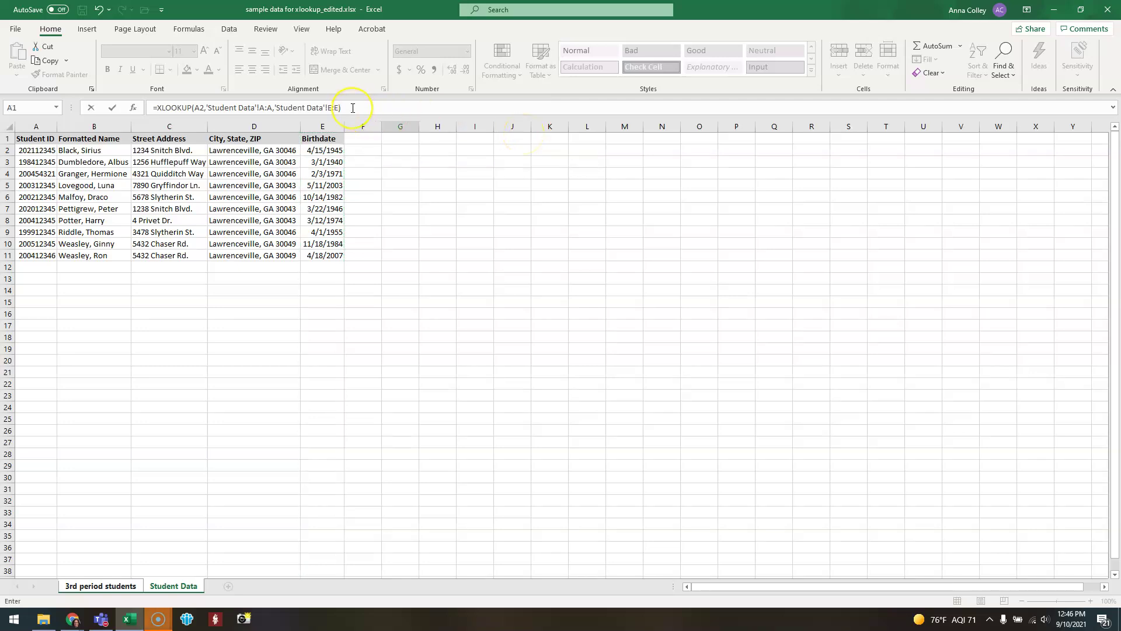
key(Return)
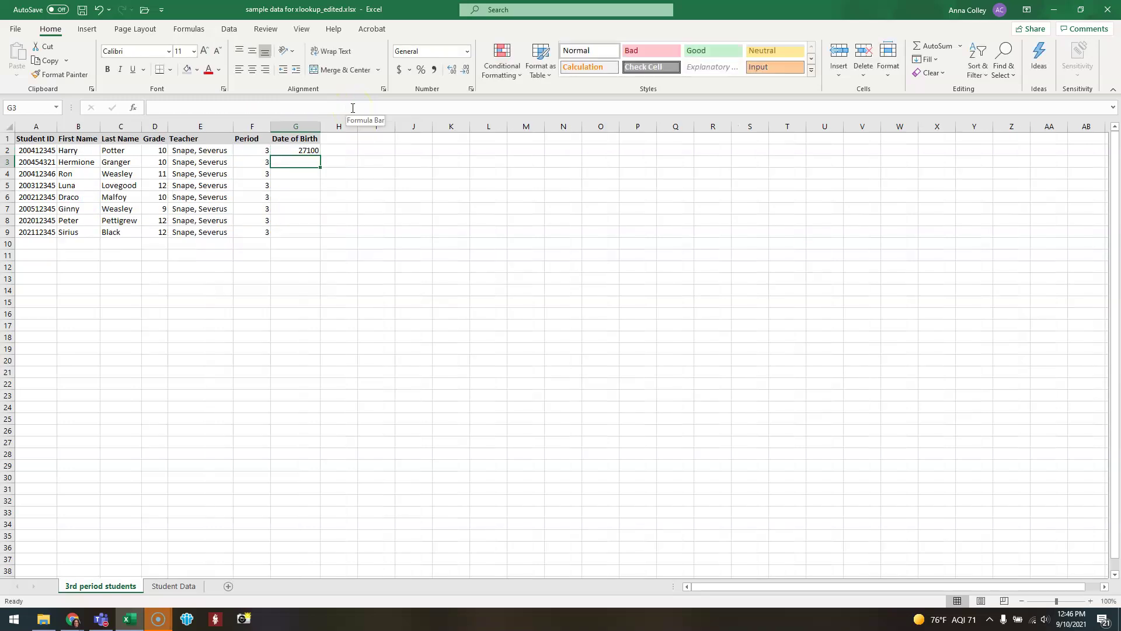
- Format G2 as Short Date and fill its lookup formula down through G9
click(301, 151)
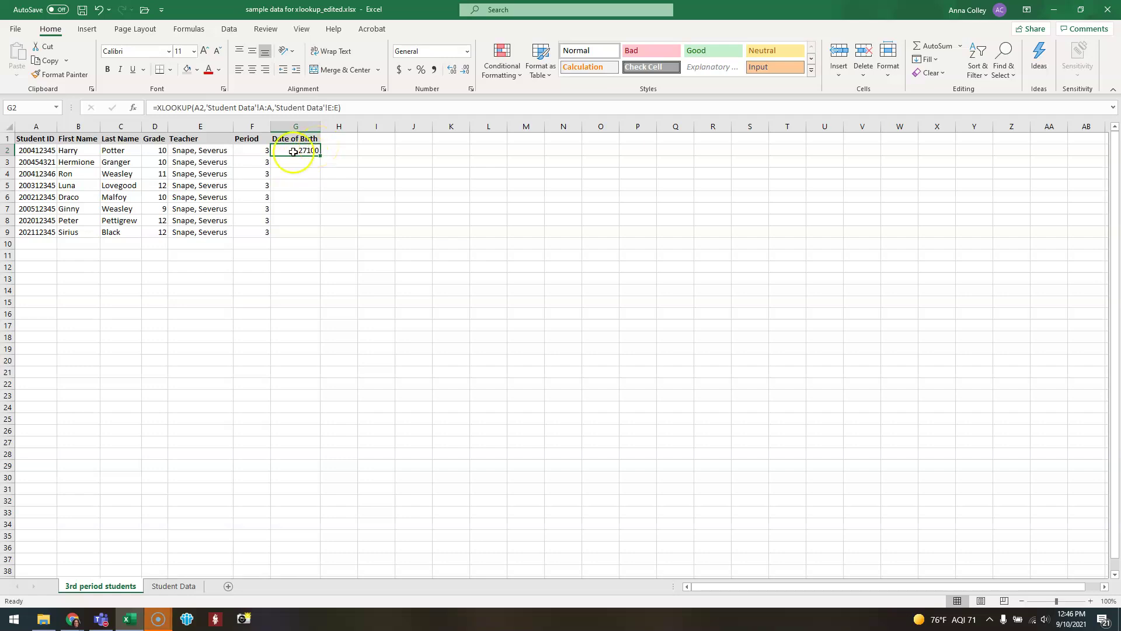
click(468, 52)
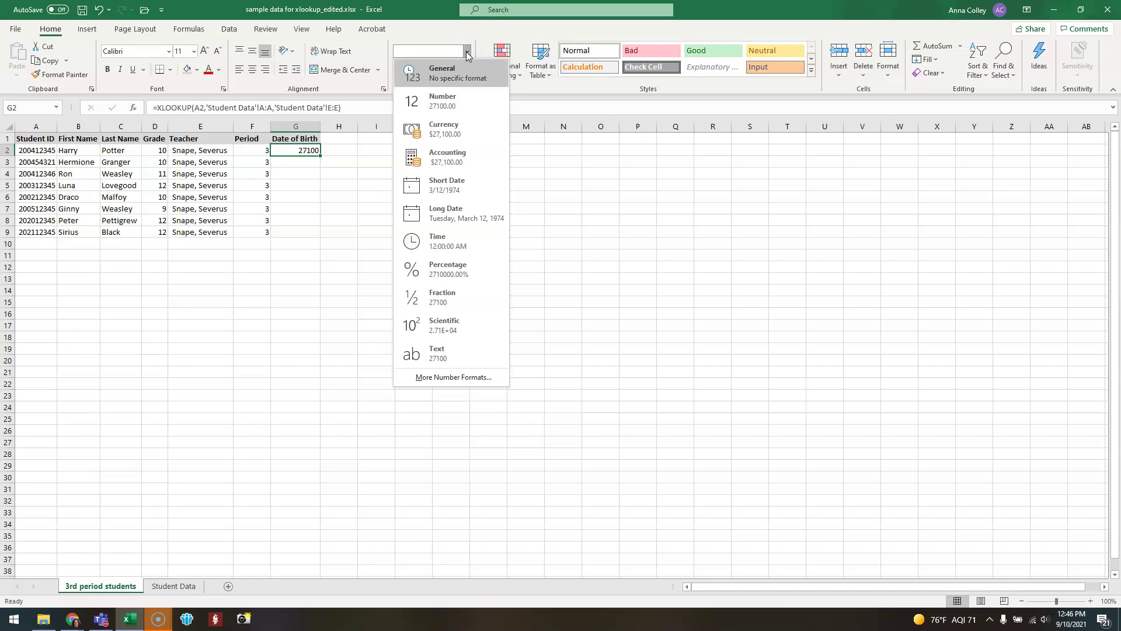
click(448, 188)
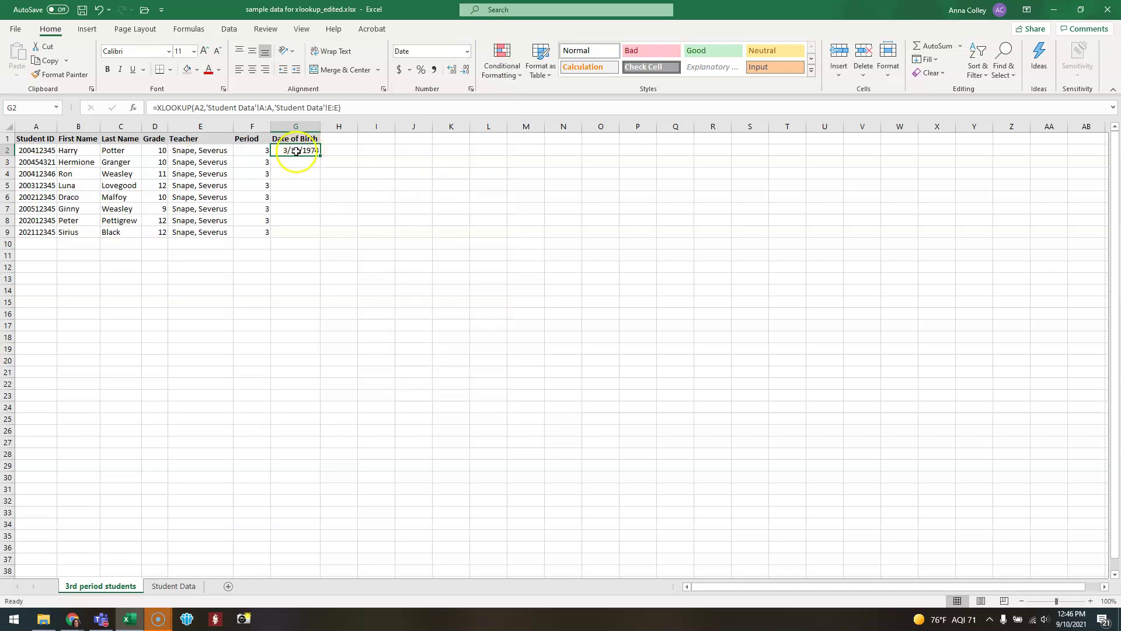
drag(320, 155, 315, 237)
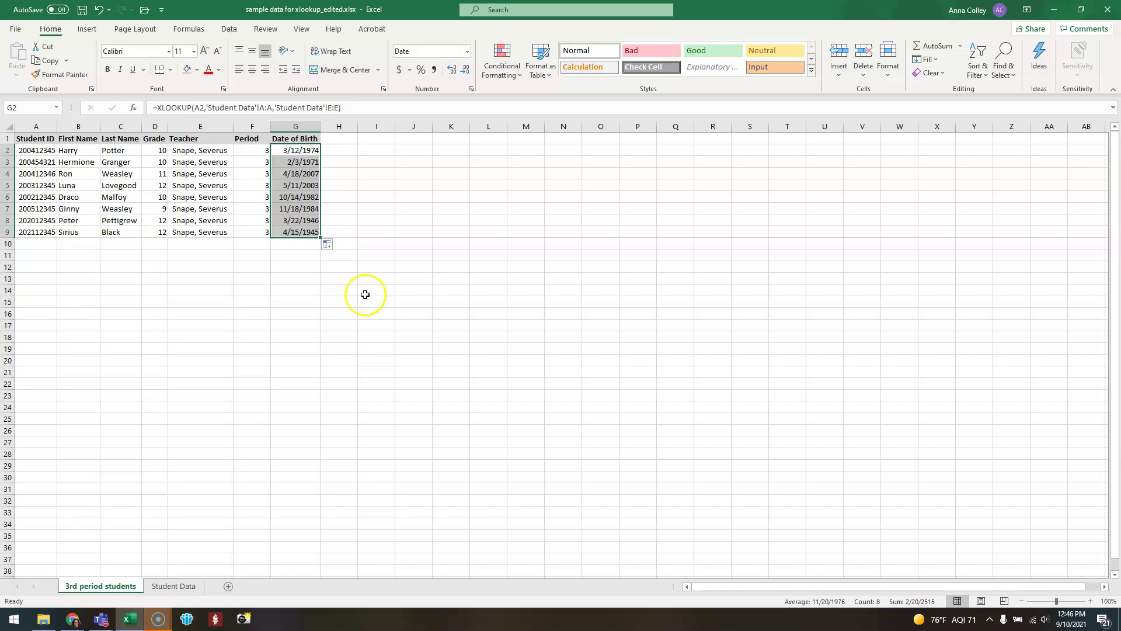
click(288, 244)
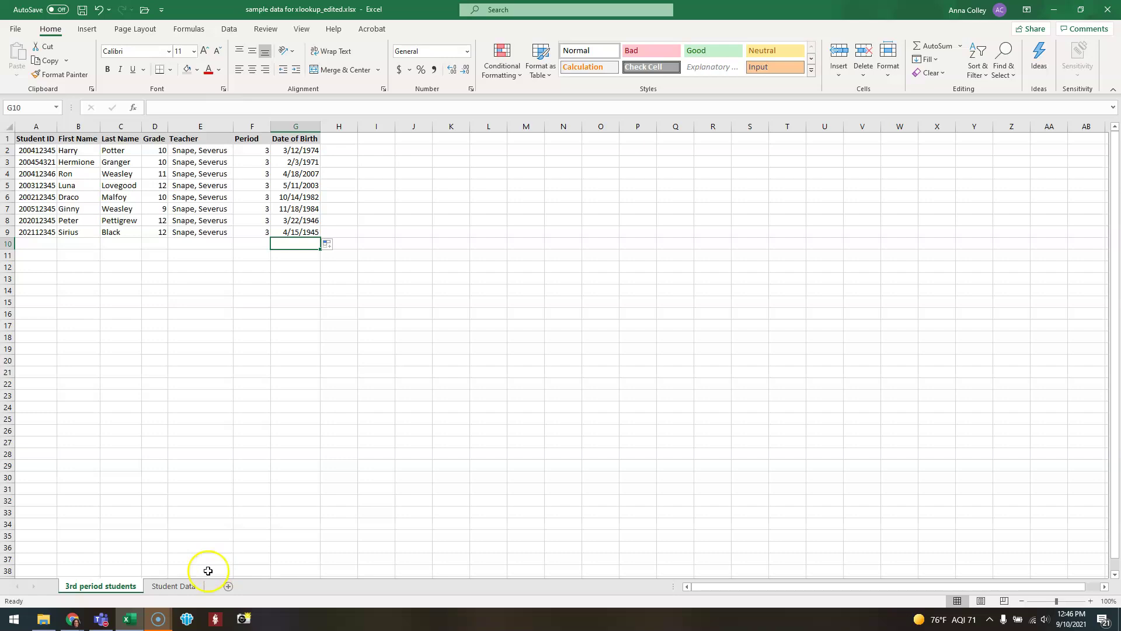
- Name the Student ID column on the Student Data sheet "perm"
click(181, 587)
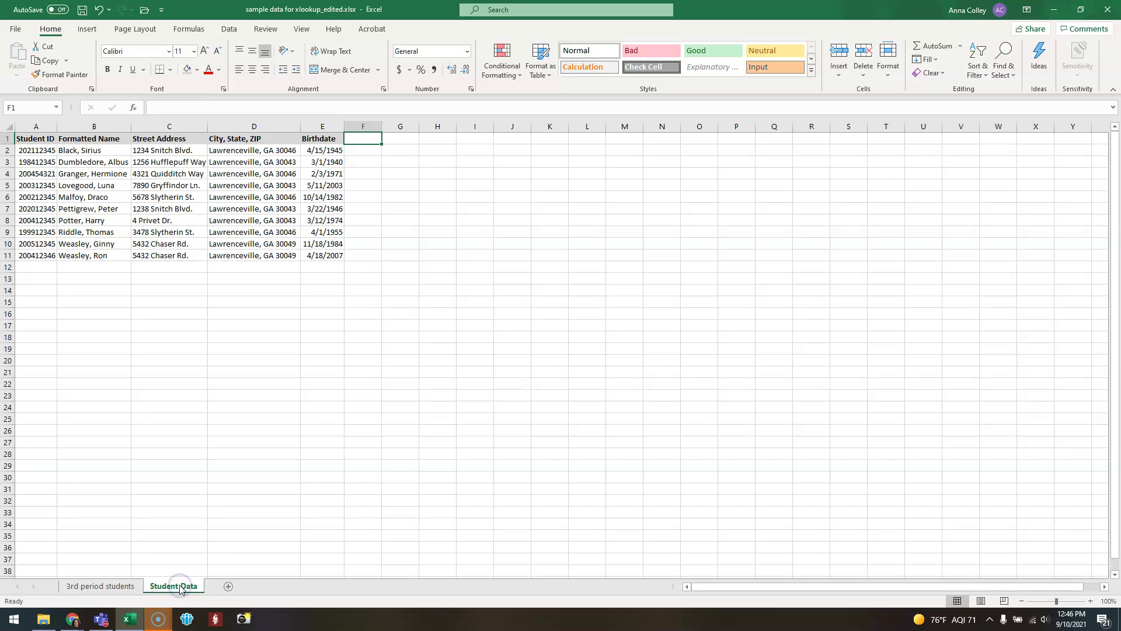
click(39, 123)
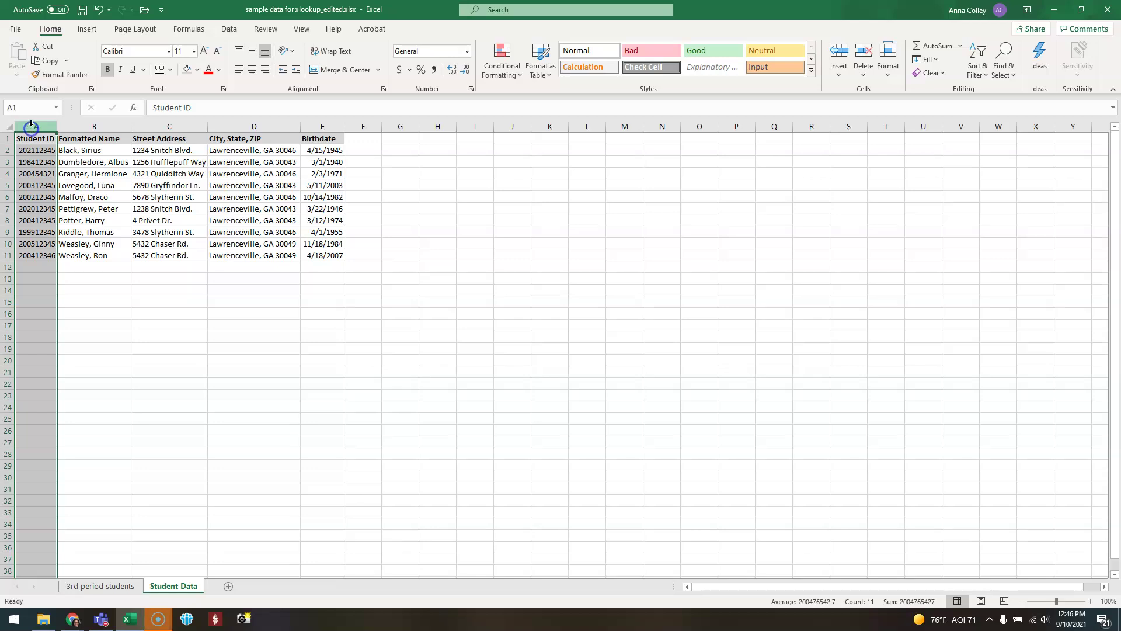
click(31, 106)
text(perm)
key(Return)
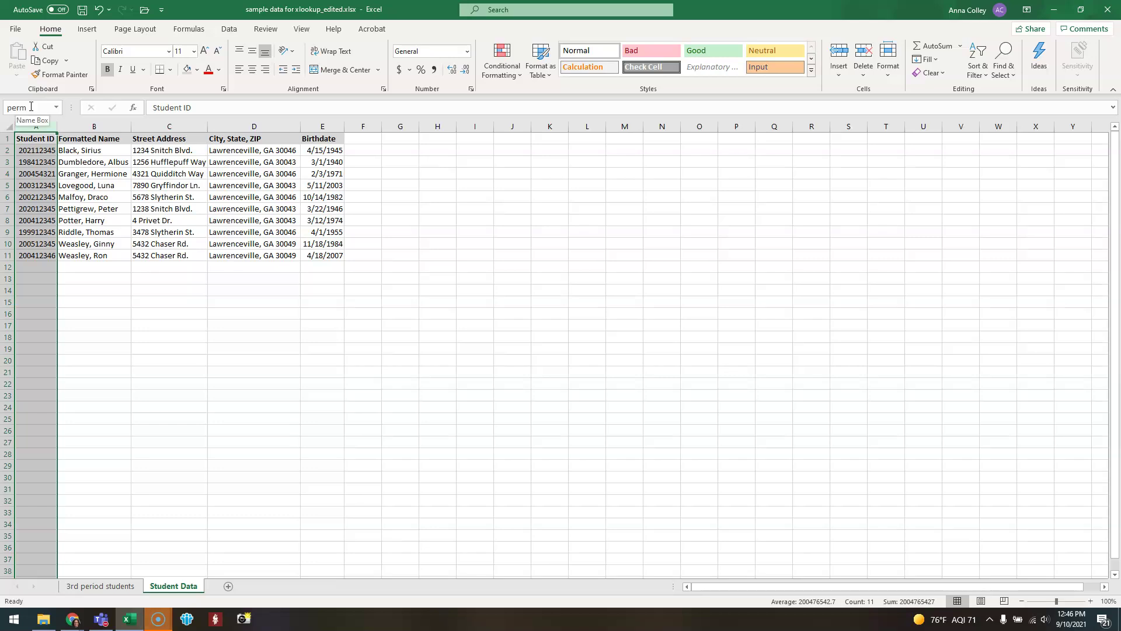
- Name the Street Address column "address"
click(157, 128)
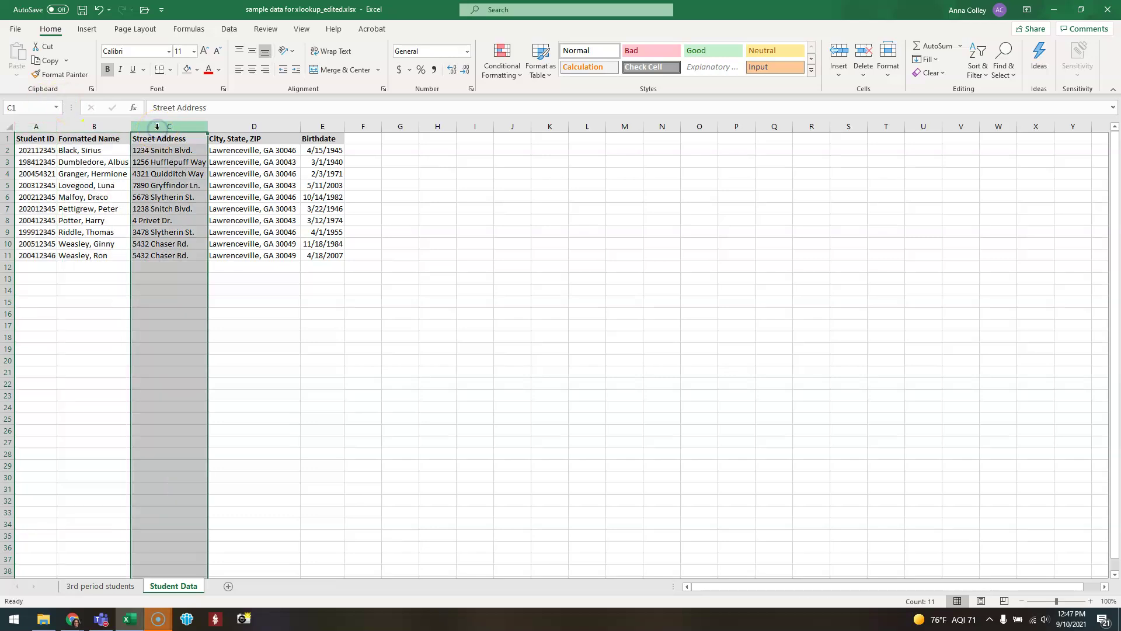
click(37, 108)
text(address)
key(Return)
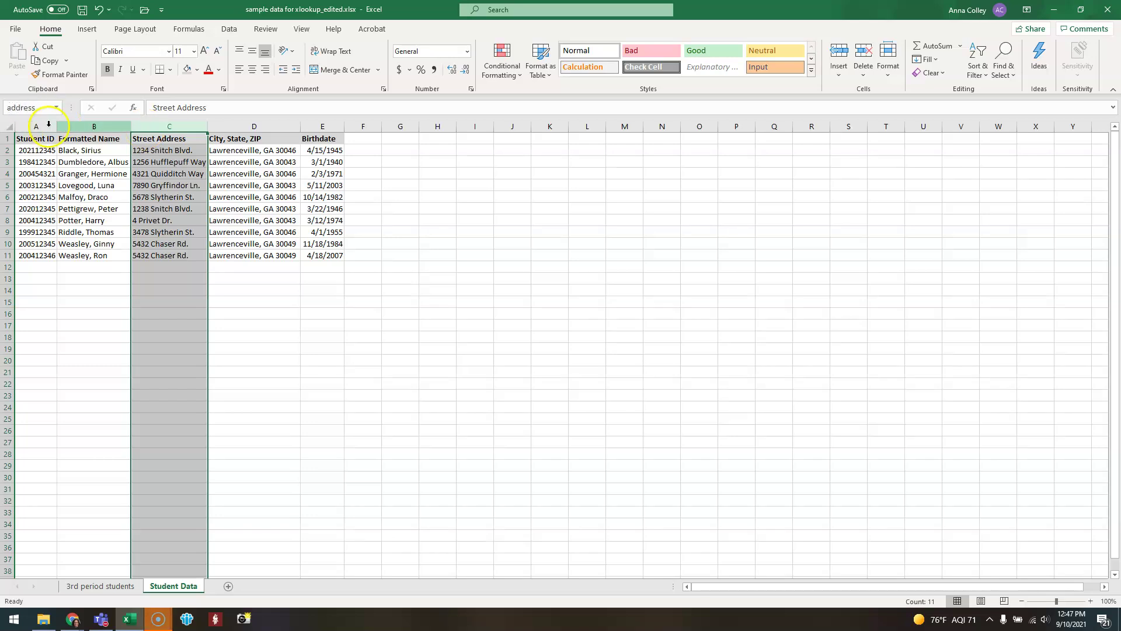
- Name the City, State, ZIP column "city" and the Birthdate column "dob"
click(260, 127)
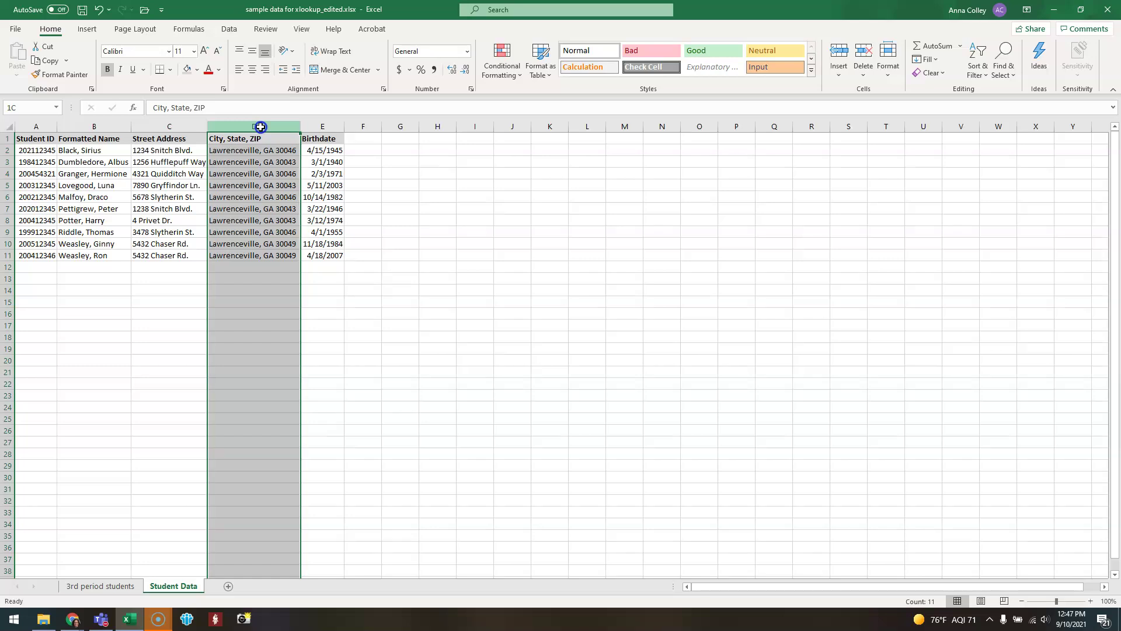
click(39, 109)
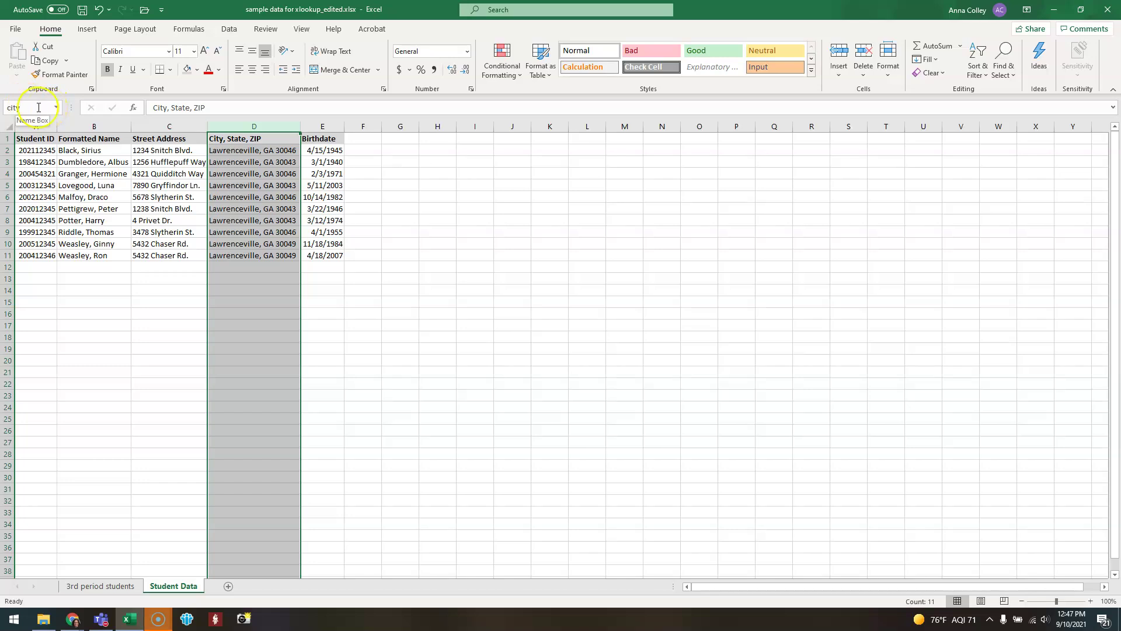
click(303, 126)
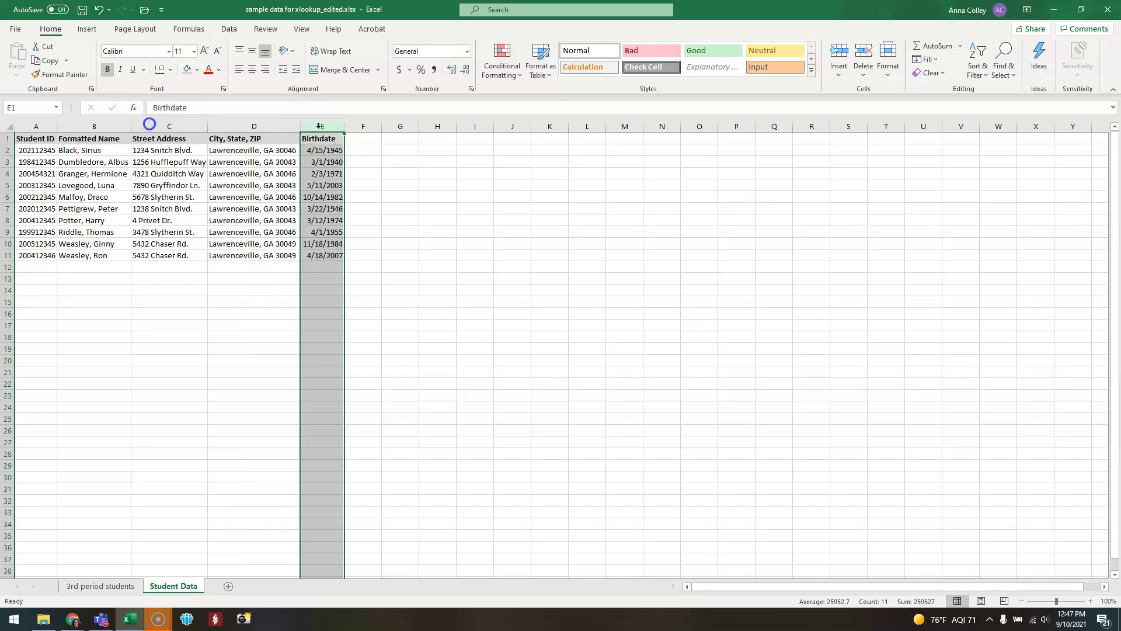
click(29, 106)
text(dob)
- Add the heading "Address" in H1 of the 3rd period students sheet
click(108, 586)
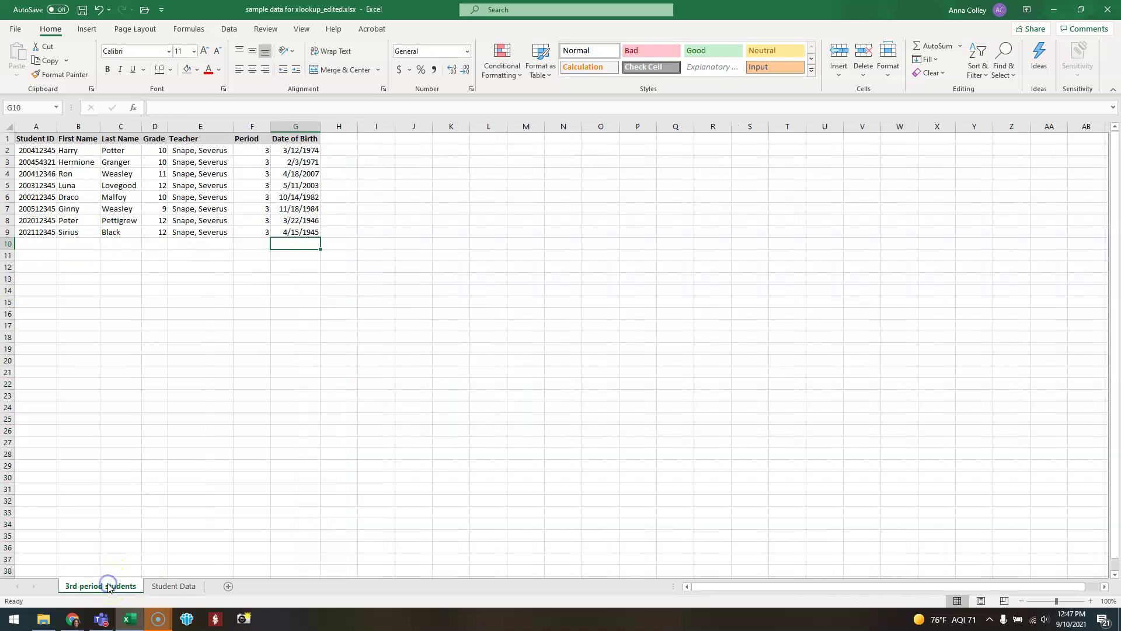
click(329, 139)
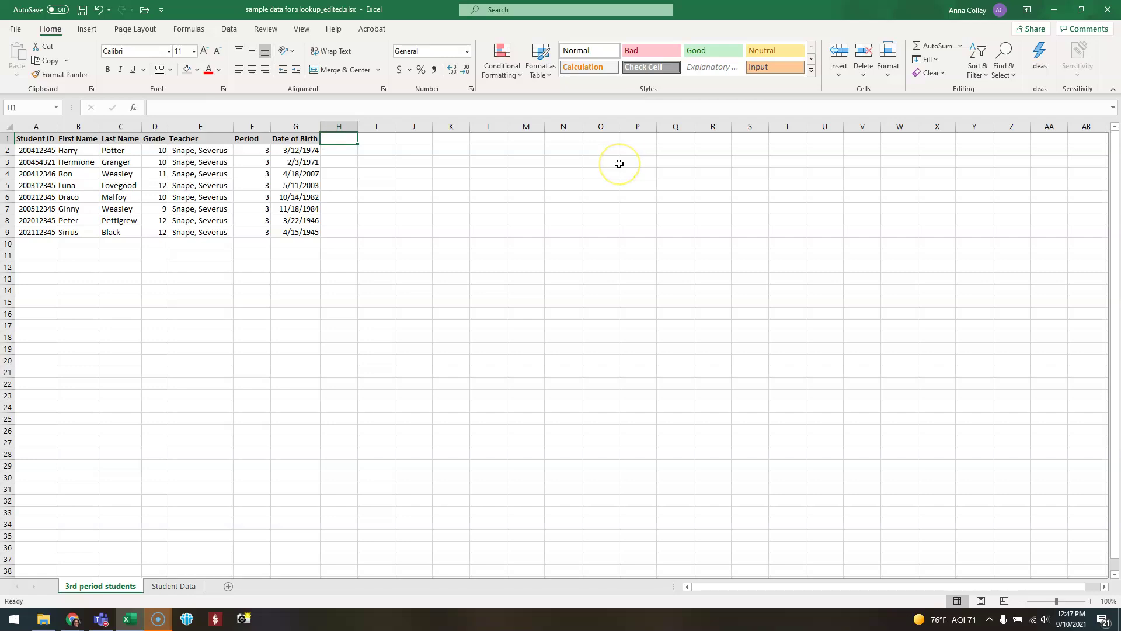
text(Address)
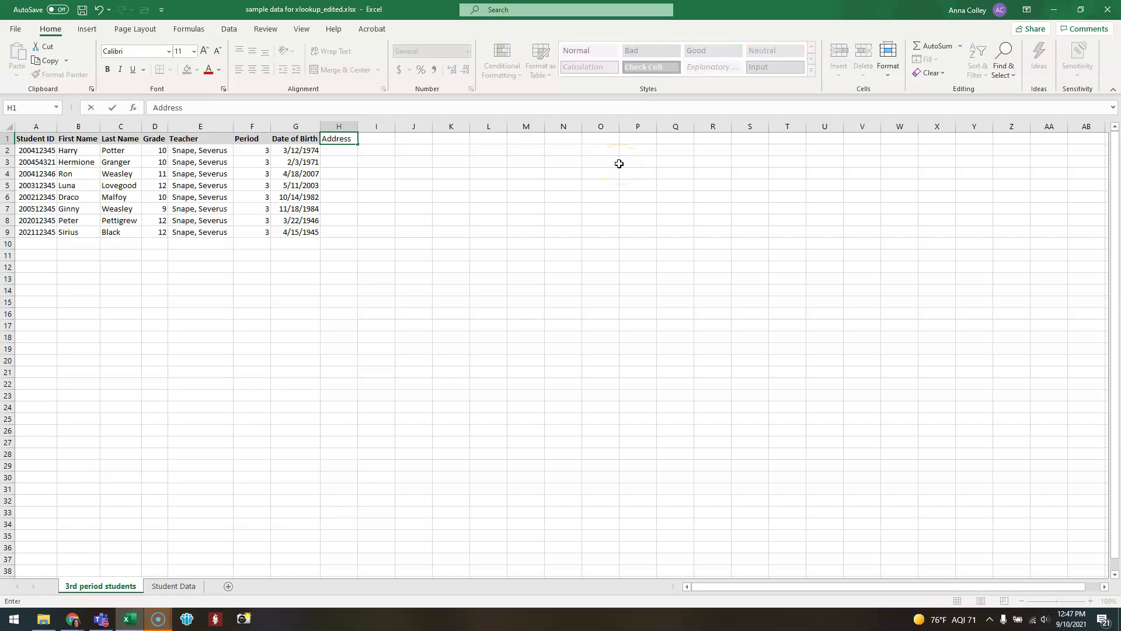
key(Return)
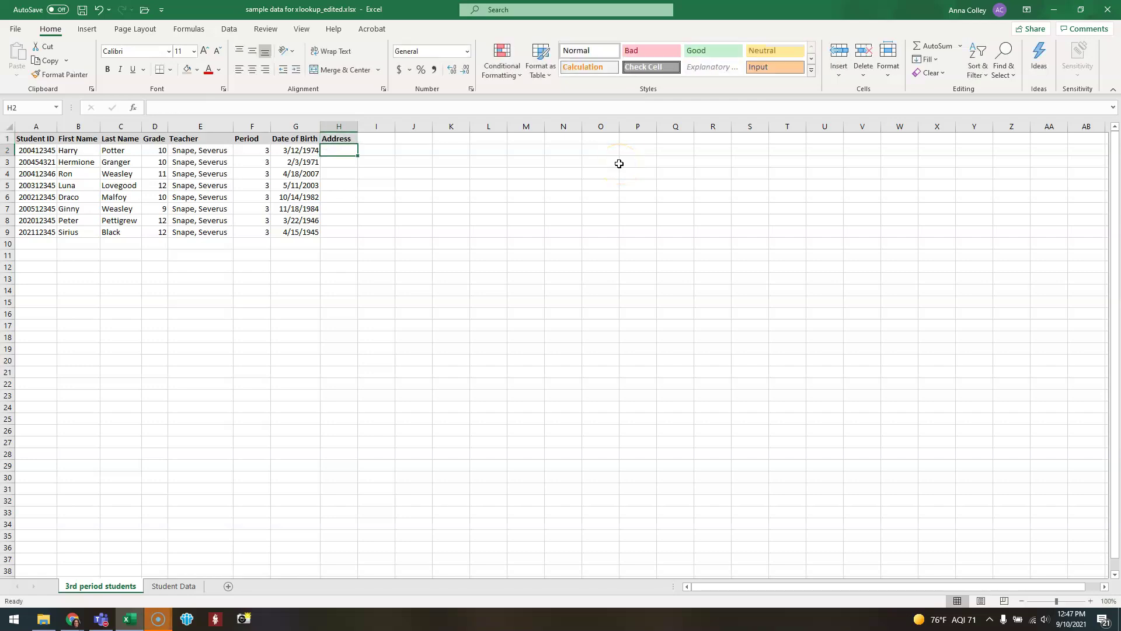
- Enter =XLOOKUP(A2,perm,address) in H2 to look up the student's street address through the named ranges
text(=xl)
key(BackSpace)
key(BackSpace)
text(xl)
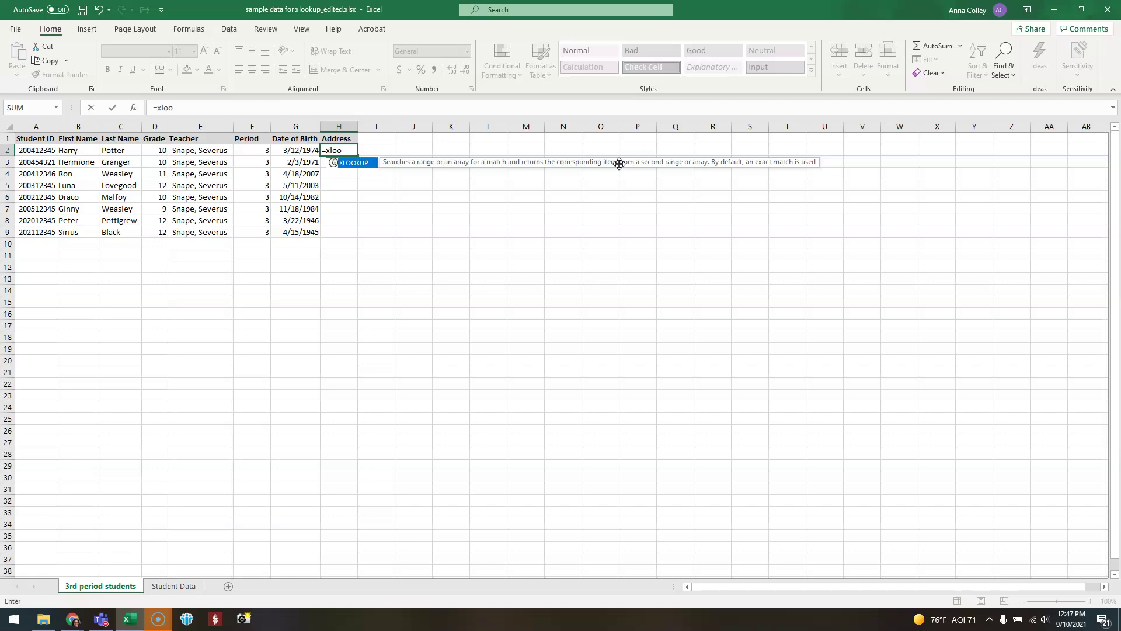
text(oo)
key(Tab)
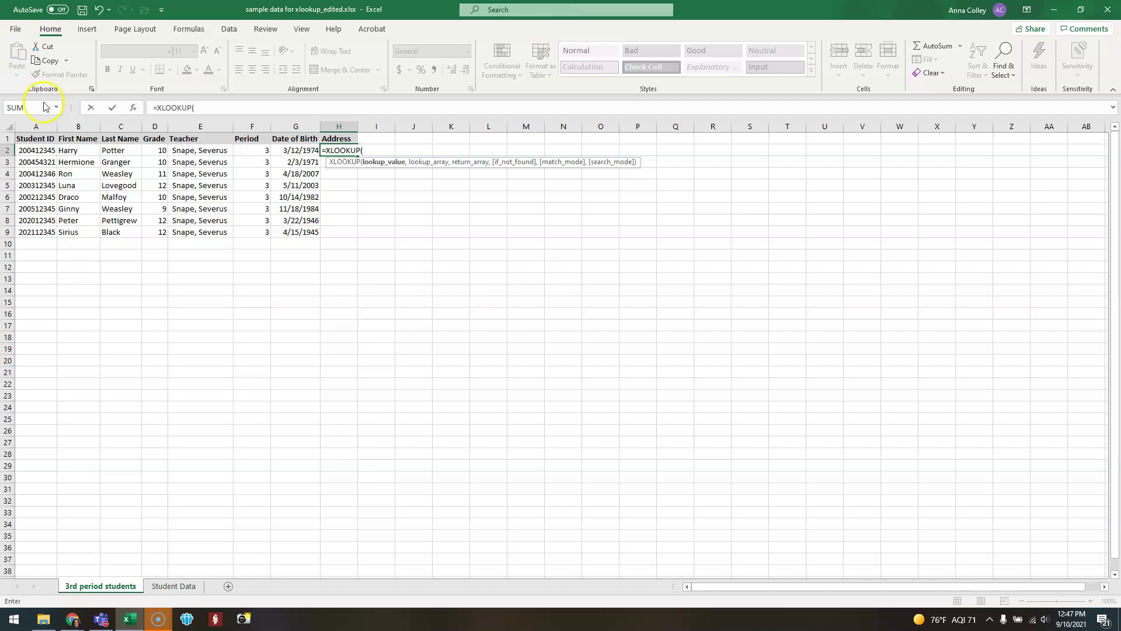
click(23, 151)
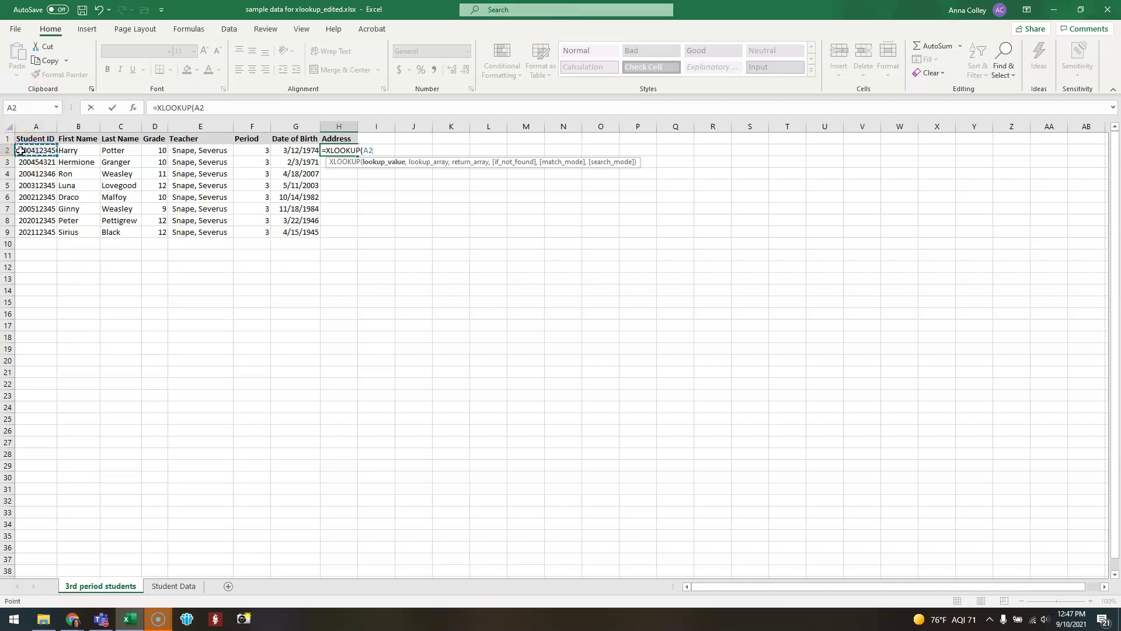
text(,perm)
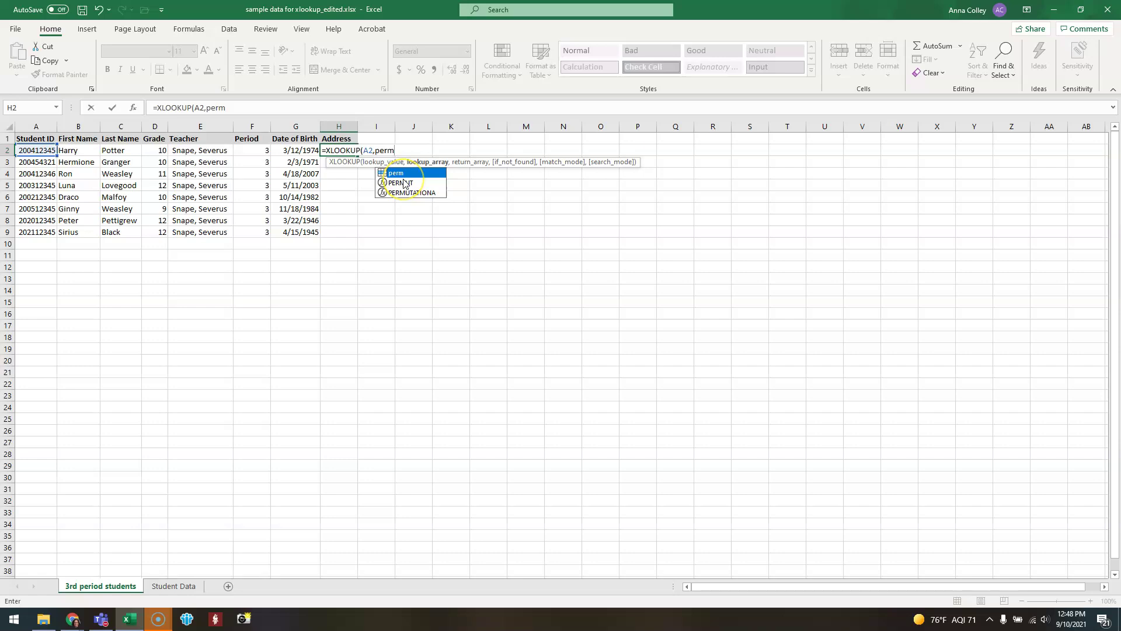
key(Tab)
text(,)
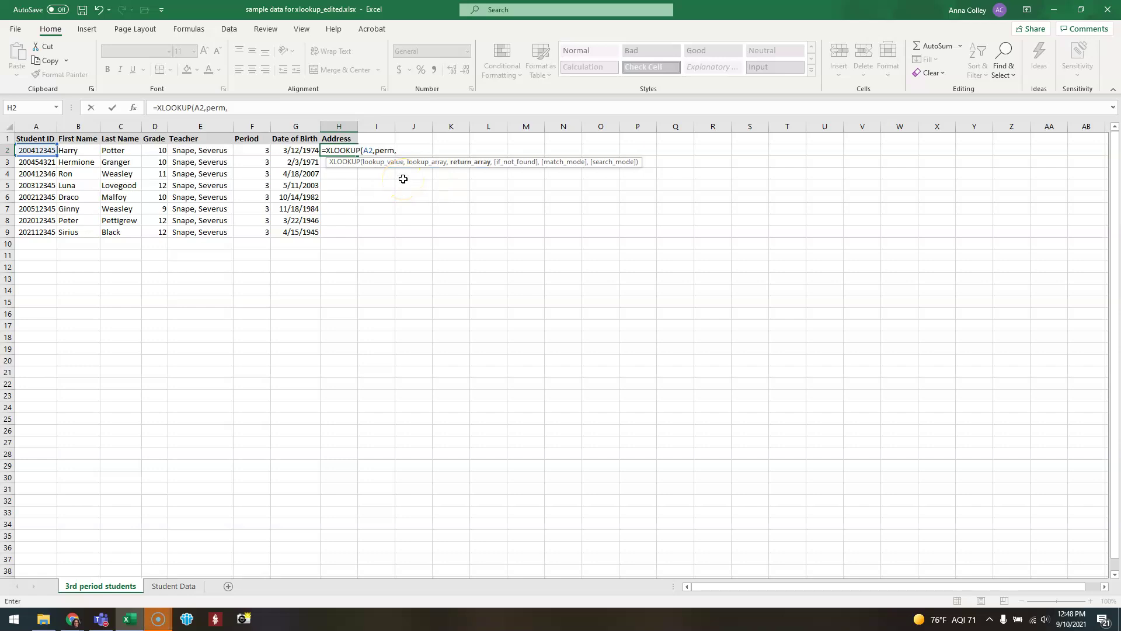
text(address)
key(Tab)
text())
key(Return)
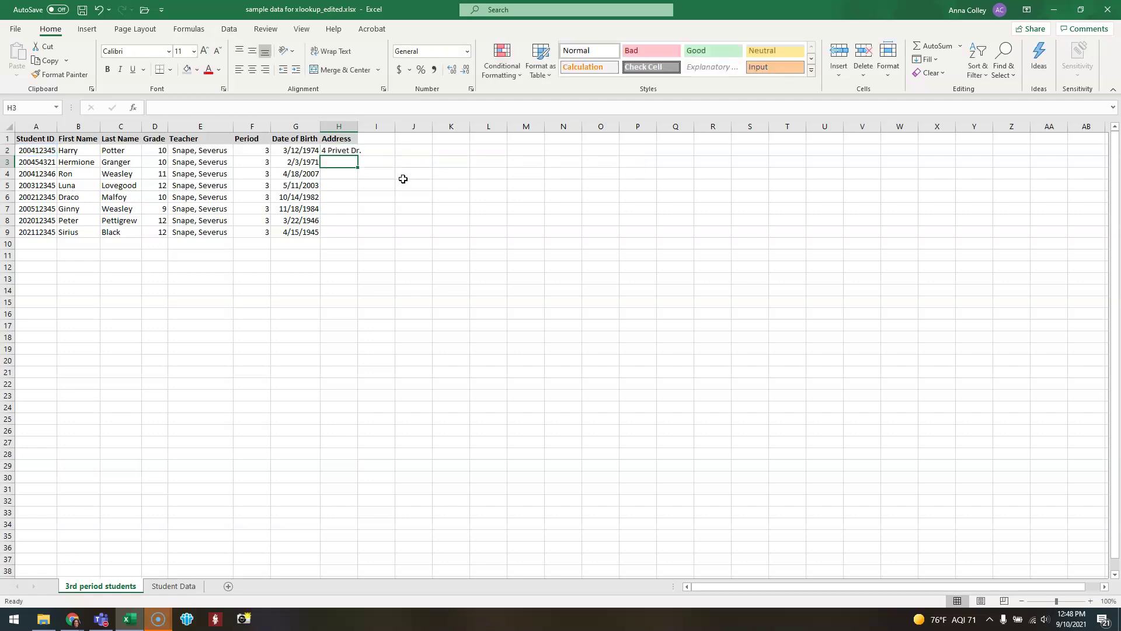
- Fill the H2 address lookup down through H9 and fit column H to its contents
click(349, 151)
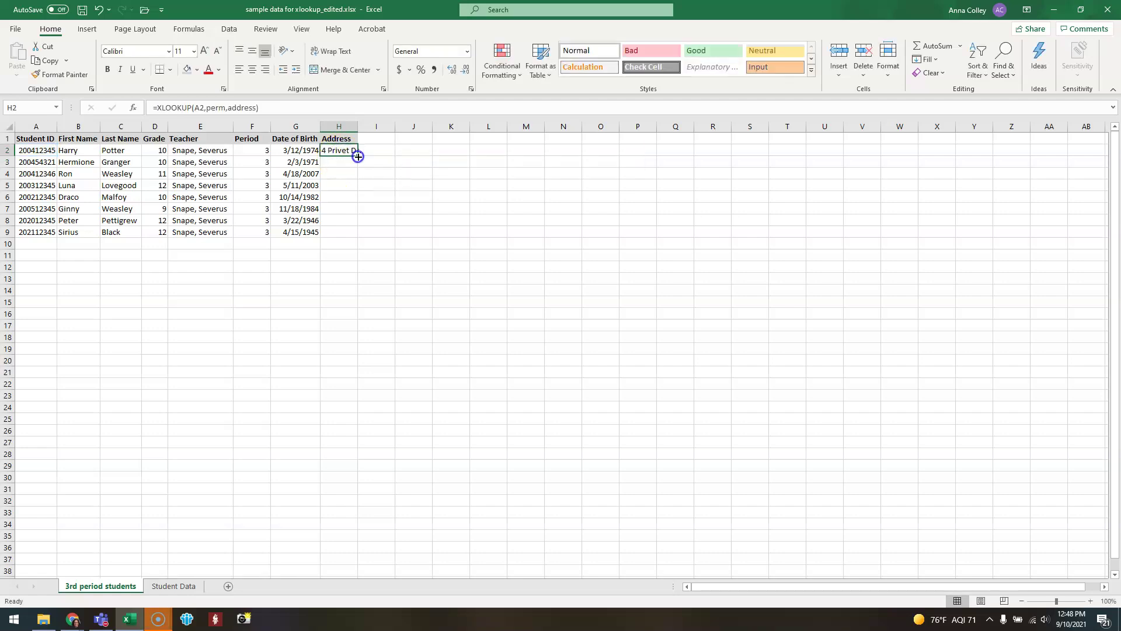
double_click(358, 157)
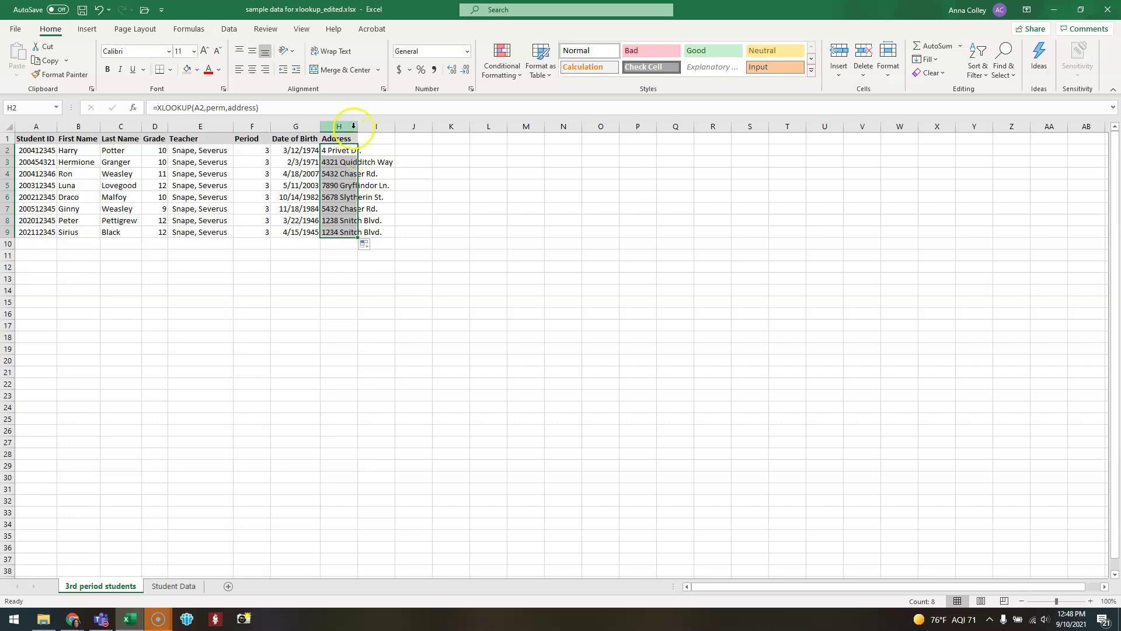
click(374, 150)
double_click(357, 127)
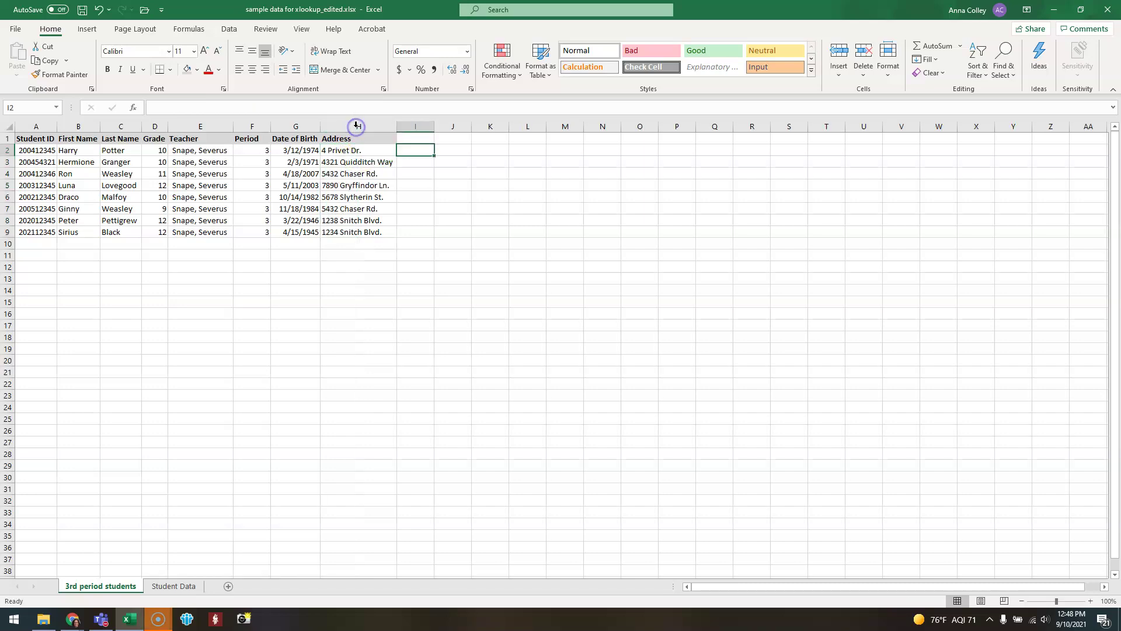
- Add the heading "City/State/Zip" in I1 and fit column I to the heading's width
click(406, 139)
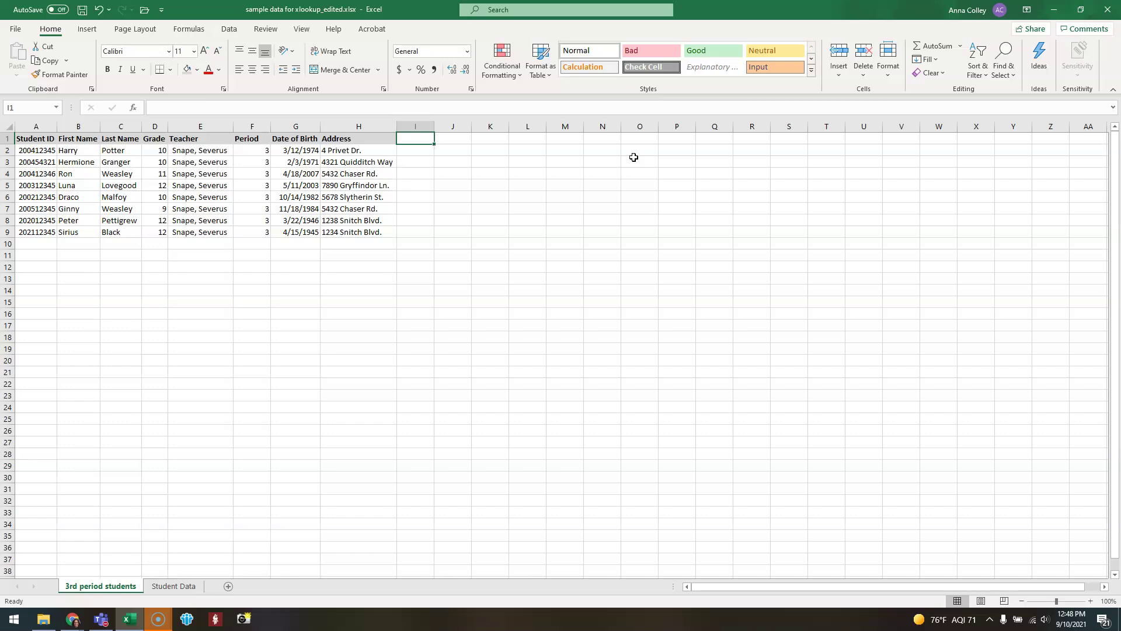
text(City/State/Zip)
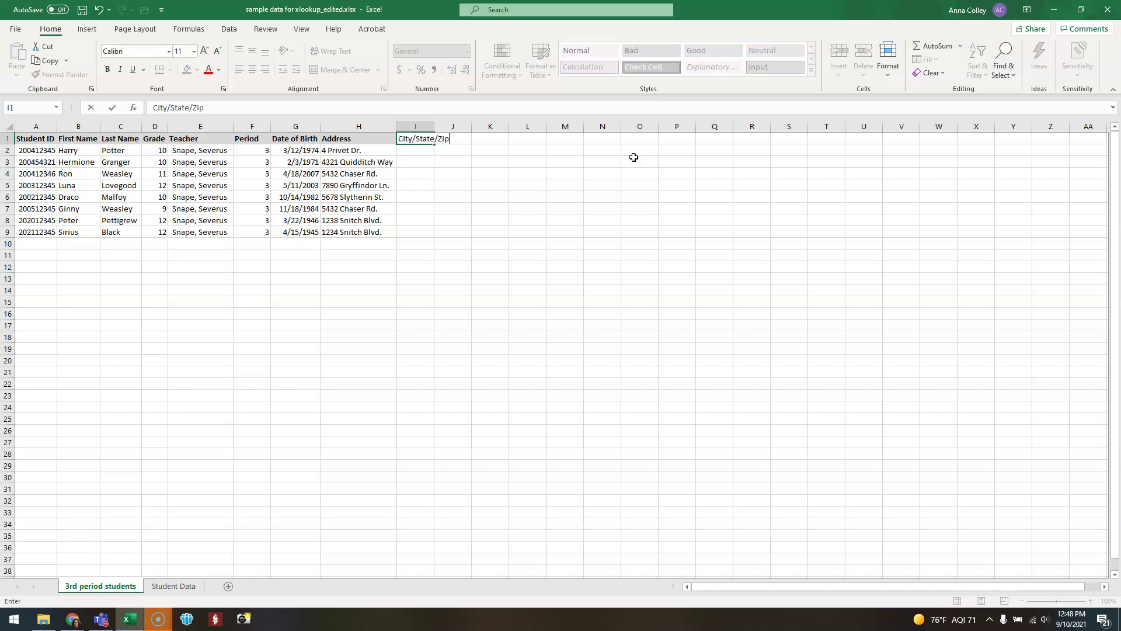
key(Return)
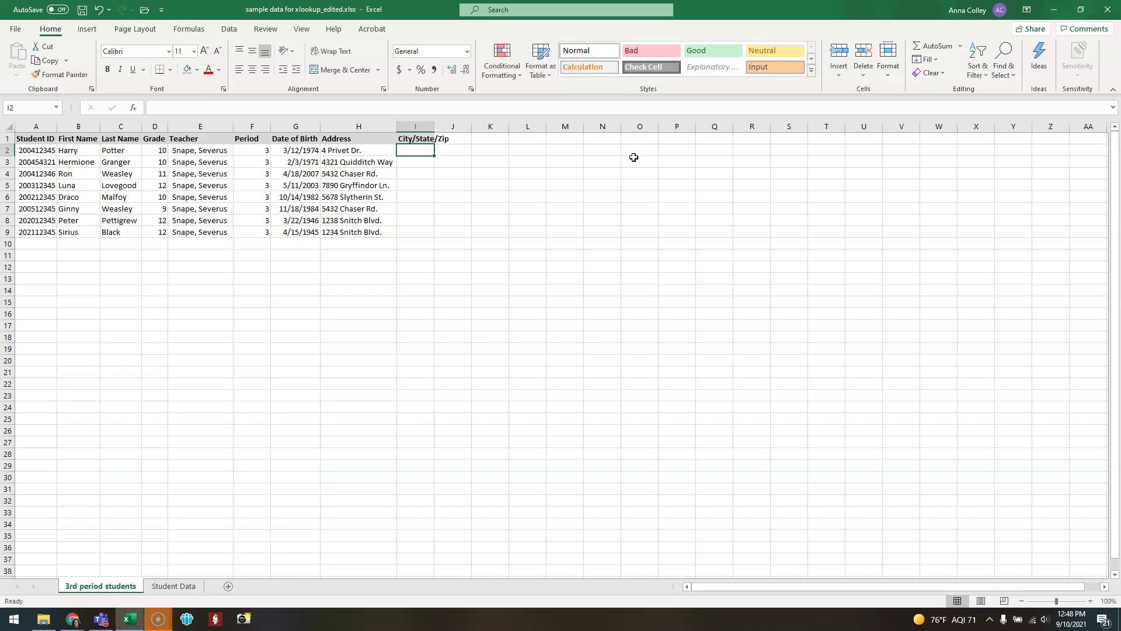
double_click(434, 126)
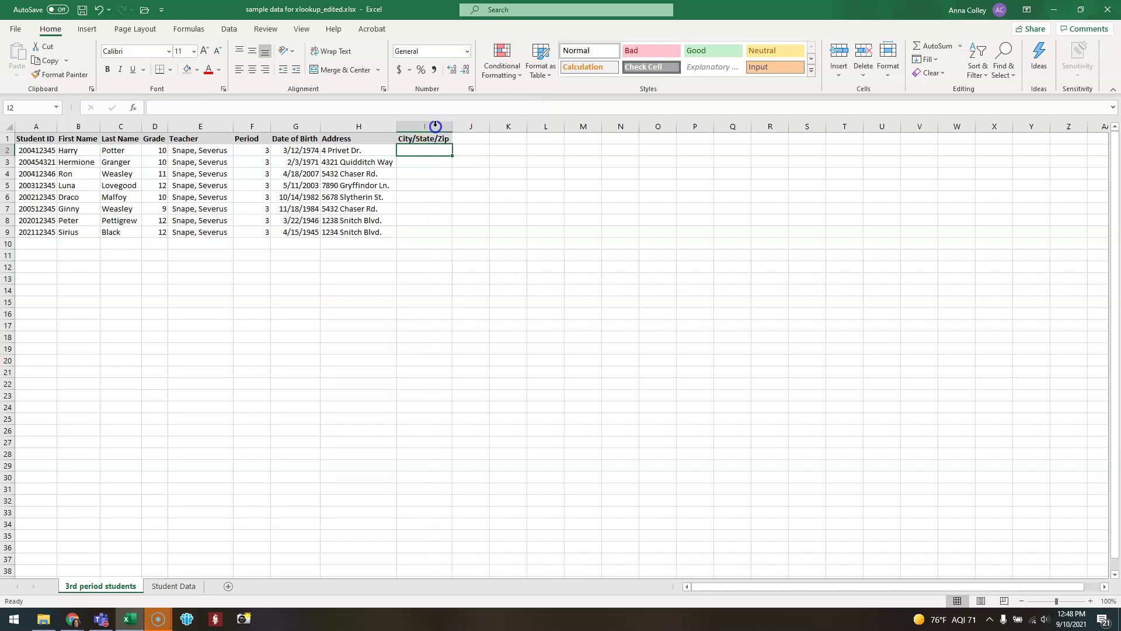
- Enter =XLOOKUP(A2,perm,city) in I2 to look up the student's city, state and ZIP through the named ranges
text(=xloo)
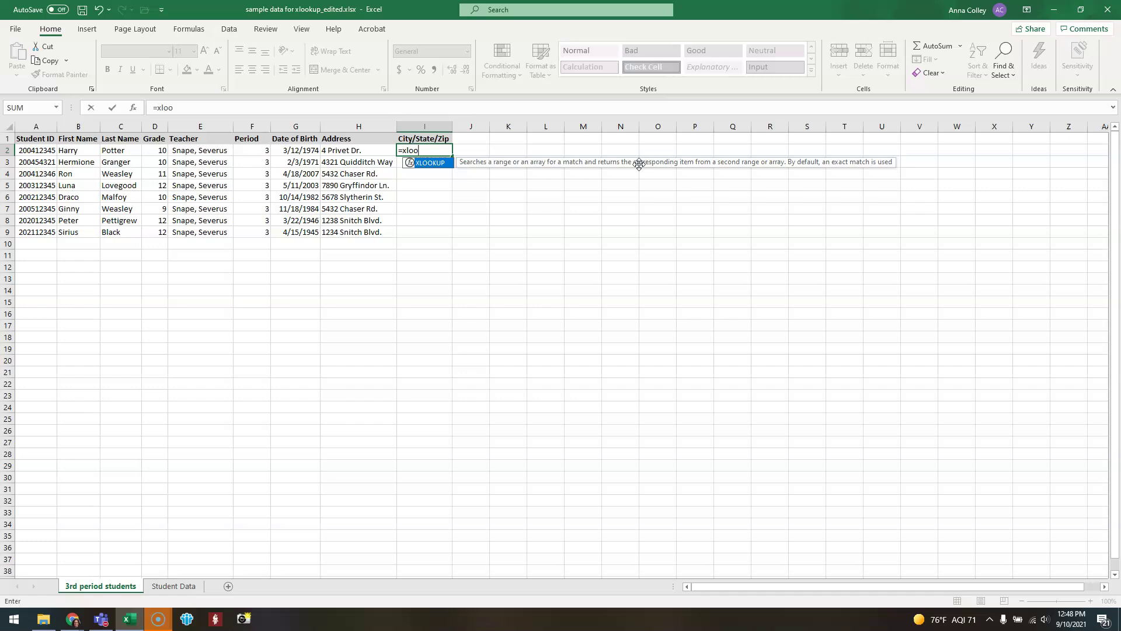
key(Tab)
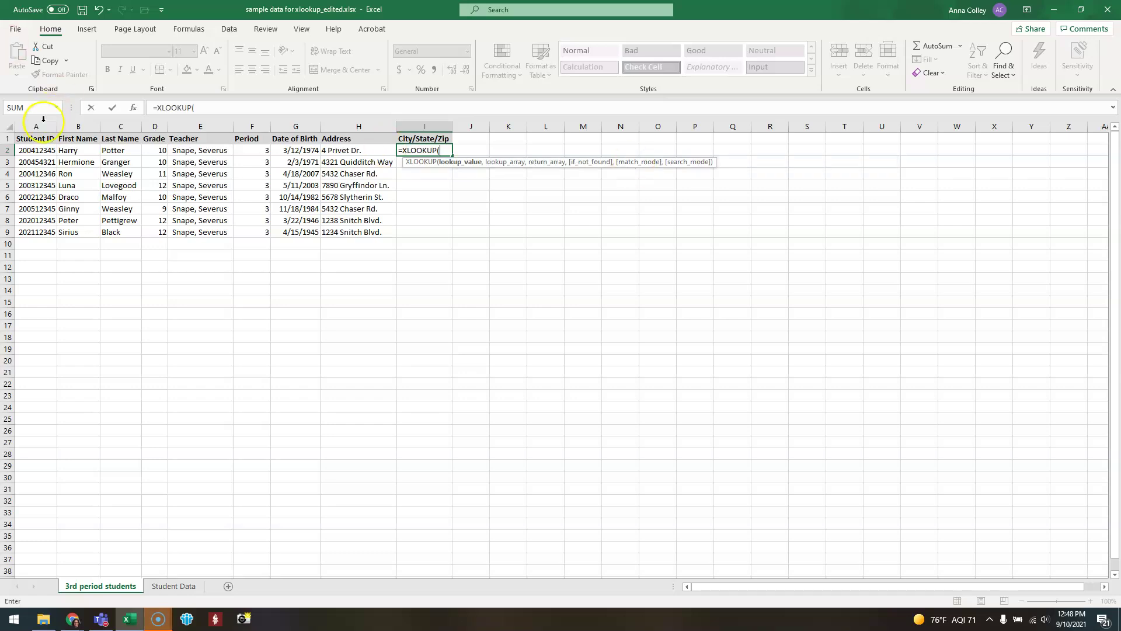
click(38, 150)
text(,perm)
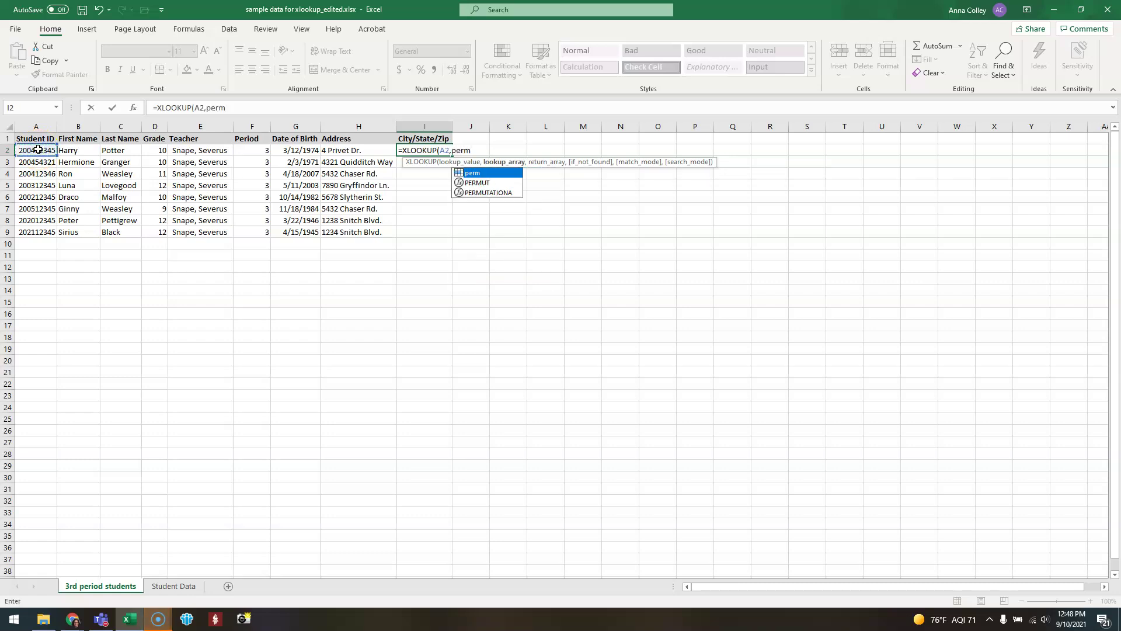
text(,)
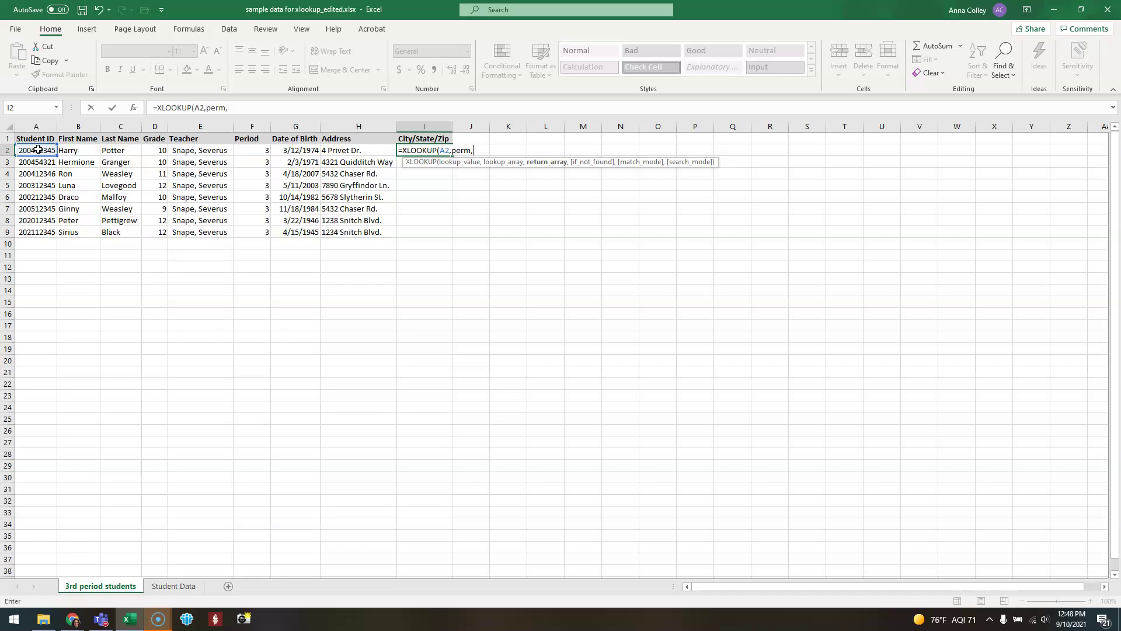
text(city)
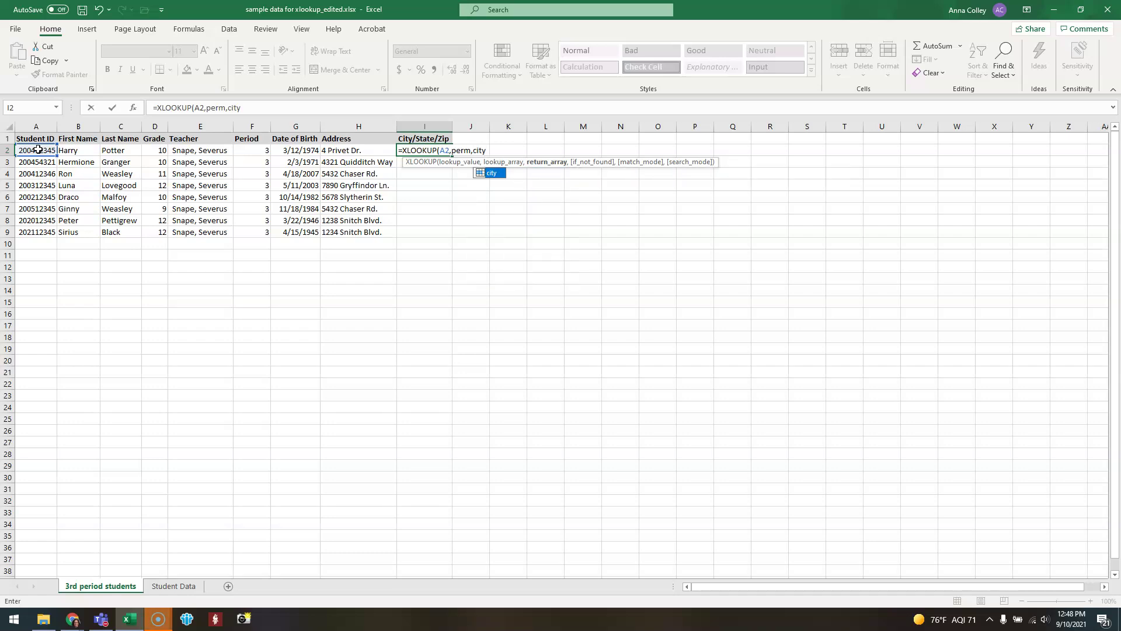
text())
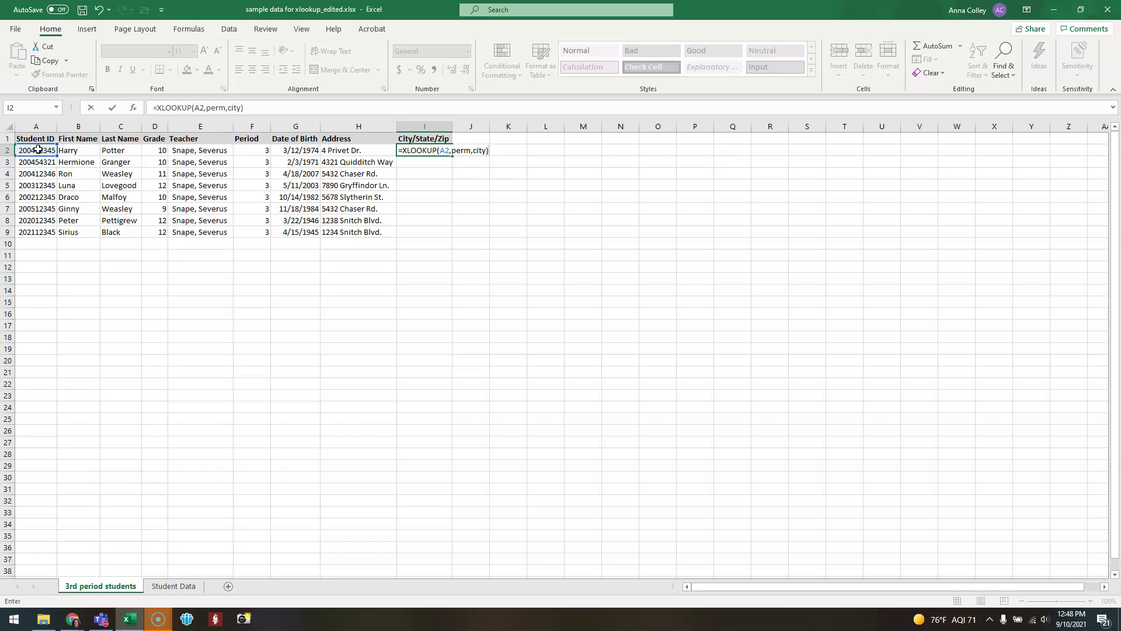
key(Return)
- Fill the I2 city lookup down through I9 and fit column I to the filled-in entries
click(447, 151)
double_click(452, 156)
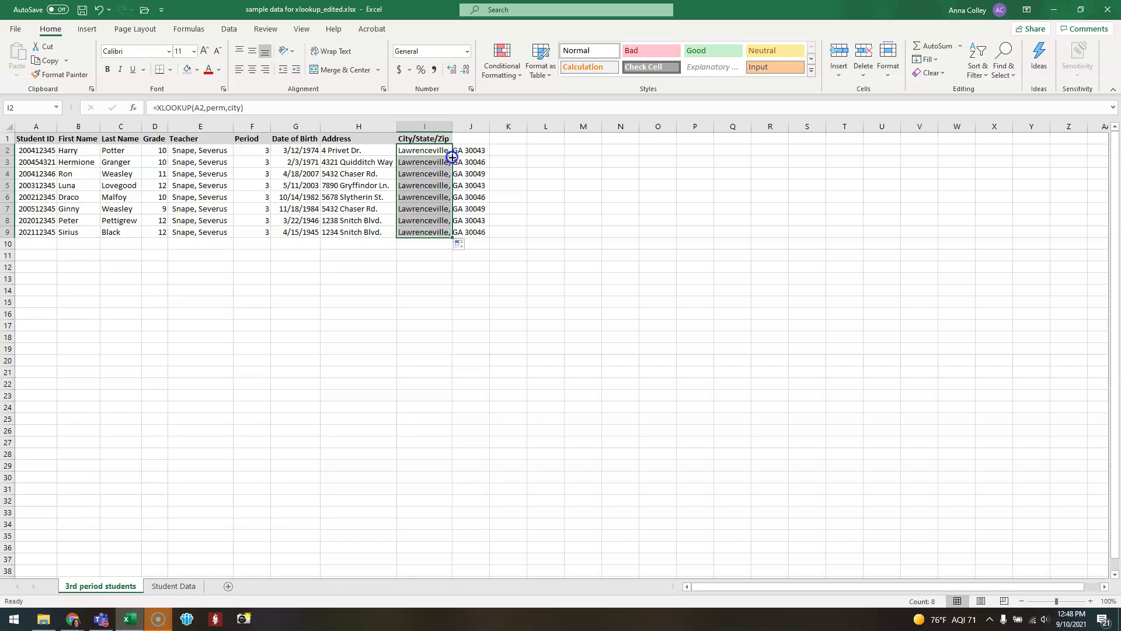
click(471, 138)
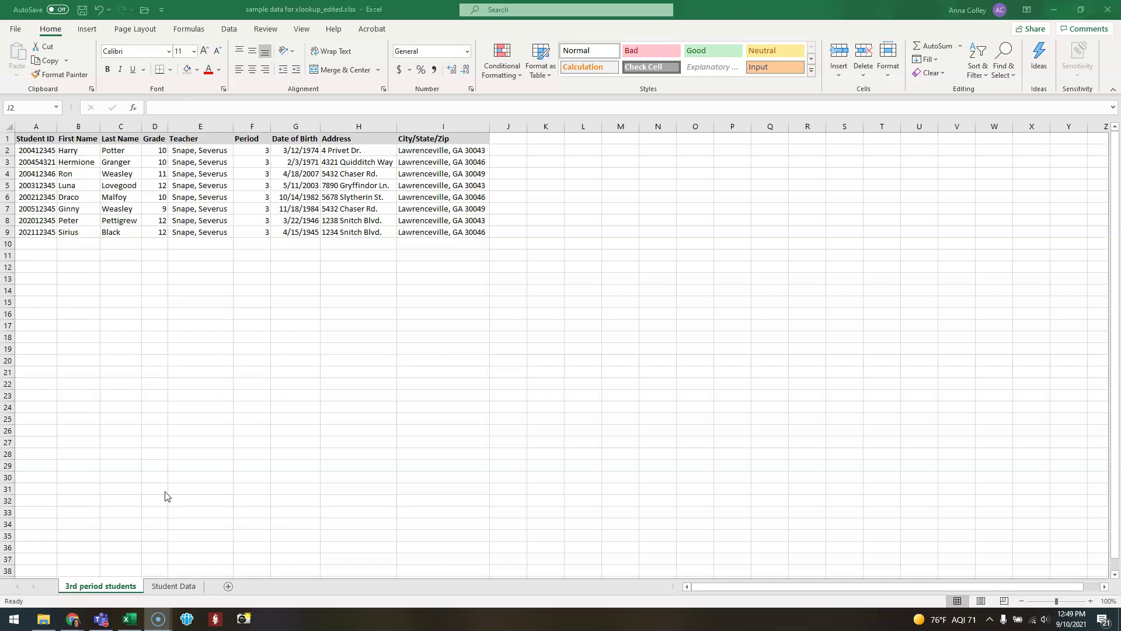
- Look over the source columns on the Student Data sheet and return to the 3rd period students sheet
click(174, 586)
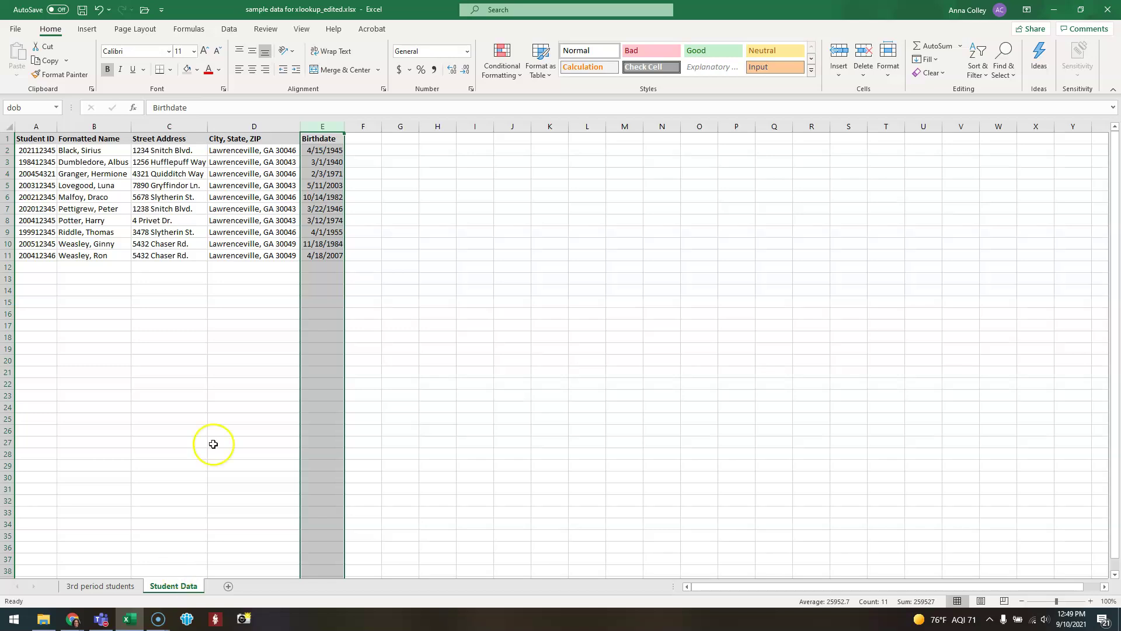
click(214, 442)
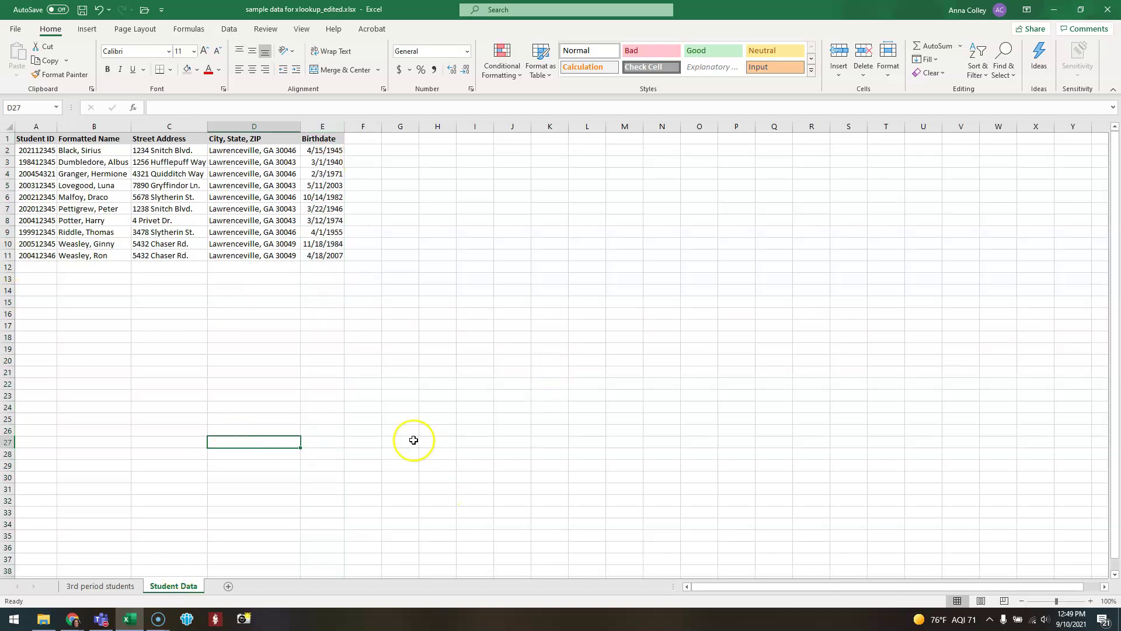
click(97, 587)
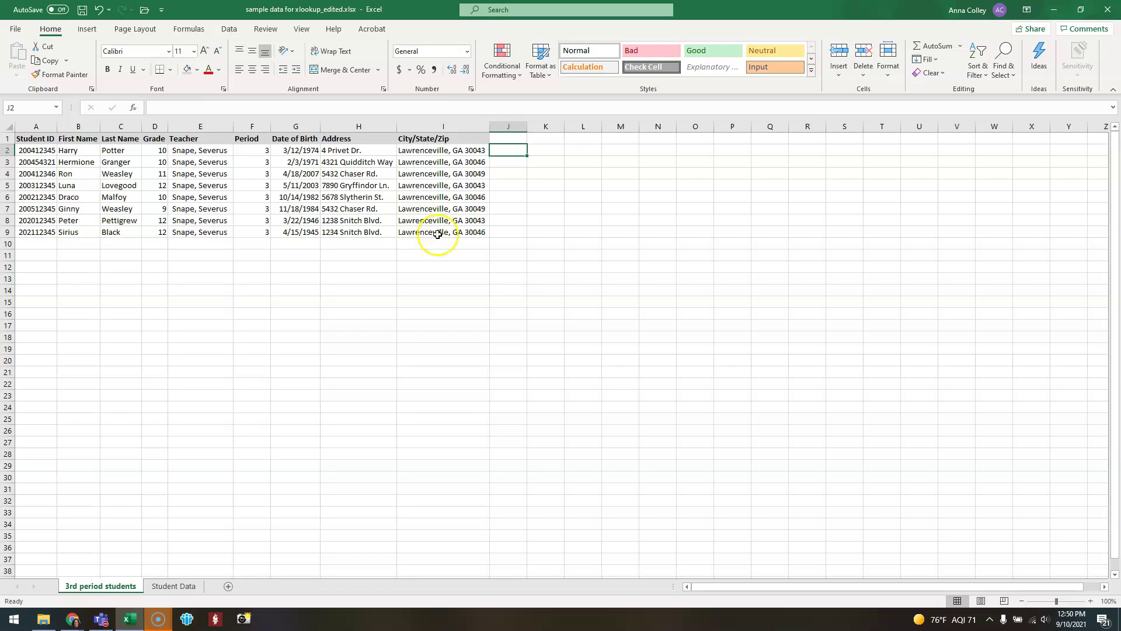
- Copy the lookup results in G2:I9 and paste them over themselves as values only
drag(438, 233, 284, 147)
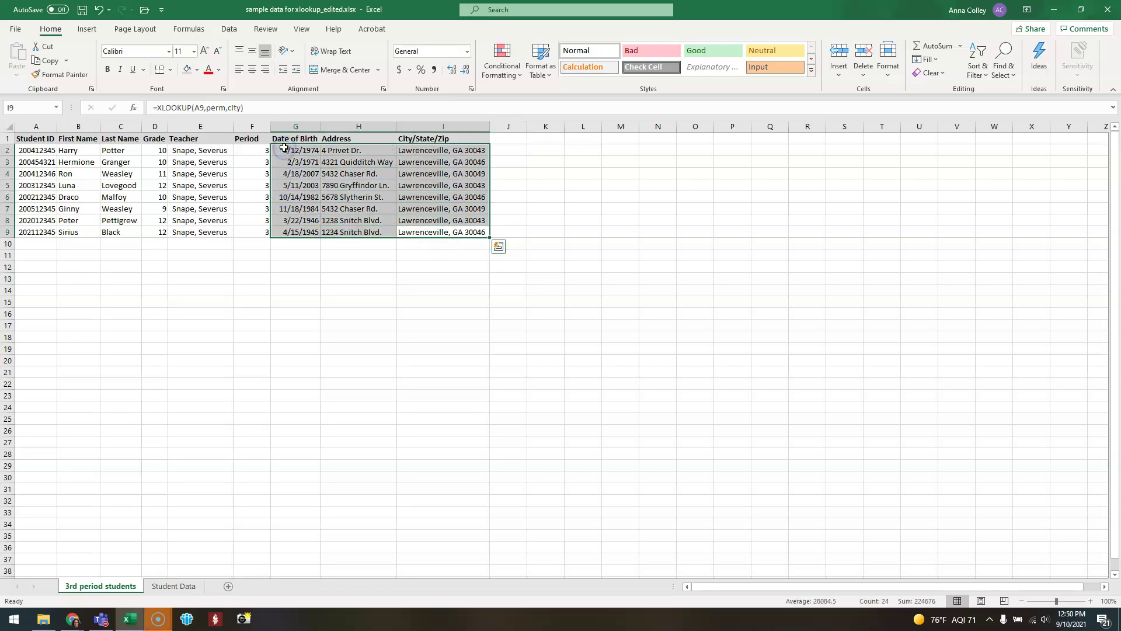
click(46, 61)
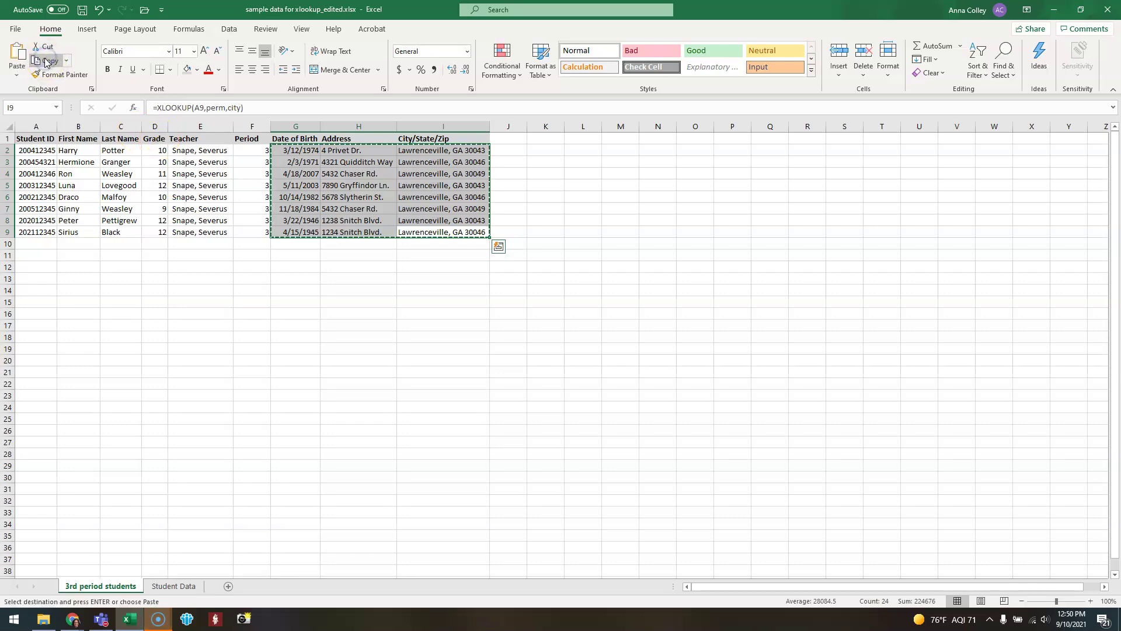
click(21, 78)
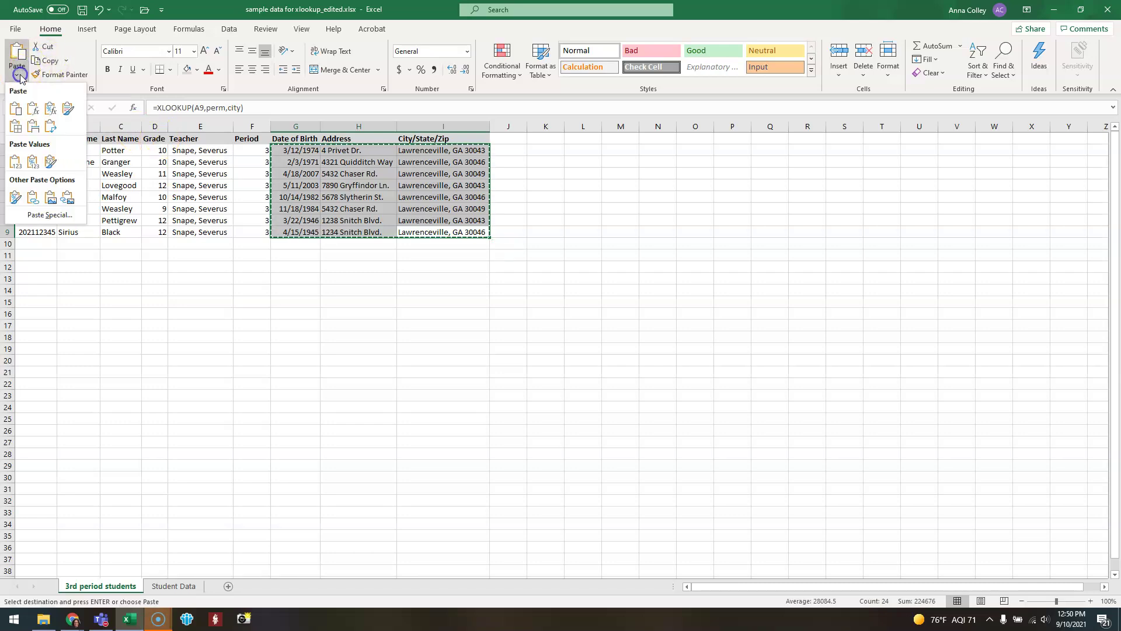
click(14, 164)
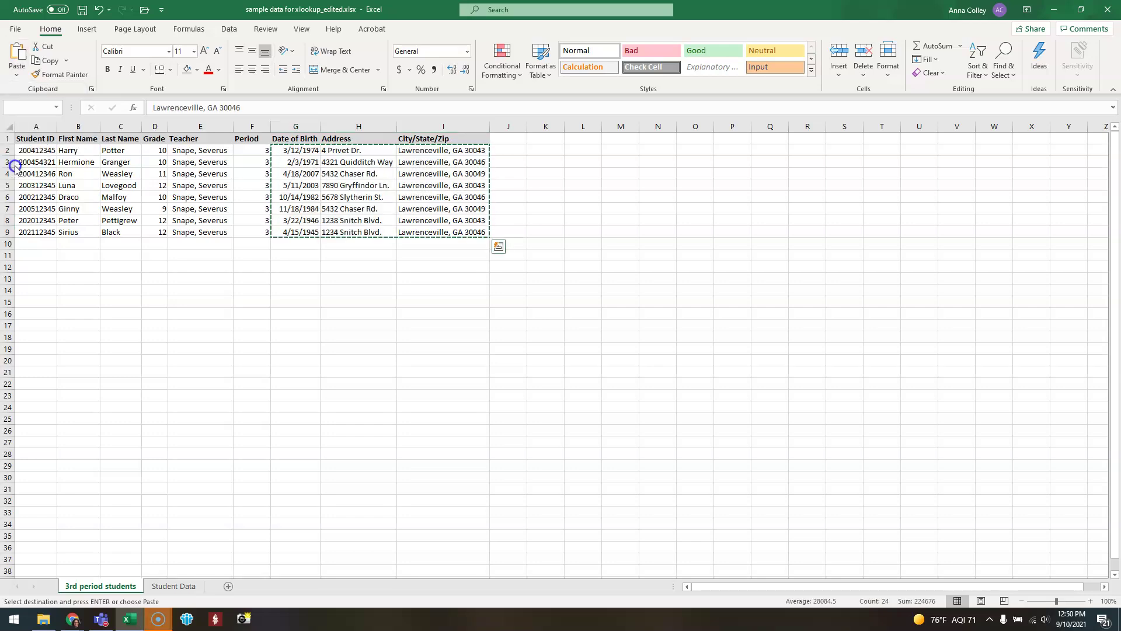
click(424, 305)
- Check individual birthdate, address and city cells in rows 2 to 5 for plain values instead of formulas
click(297, 150)
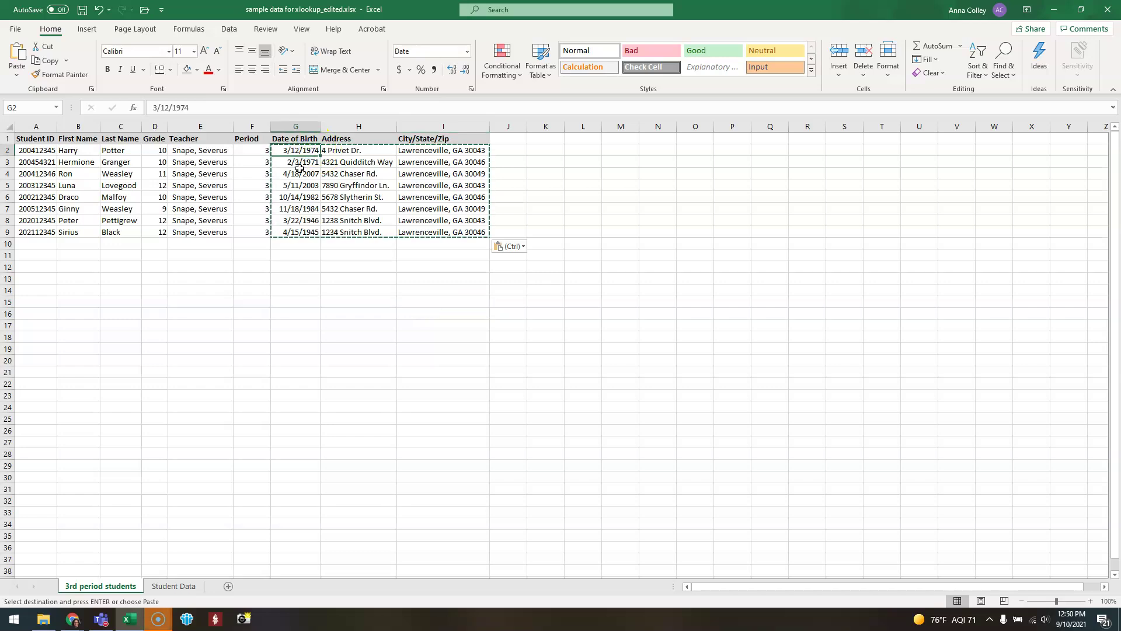
key(Right)
key(Right)
key(Down)
key(Left)
key(Left)
key(Down)
key(Down)
key(Right)
key(Right)
key(Right)
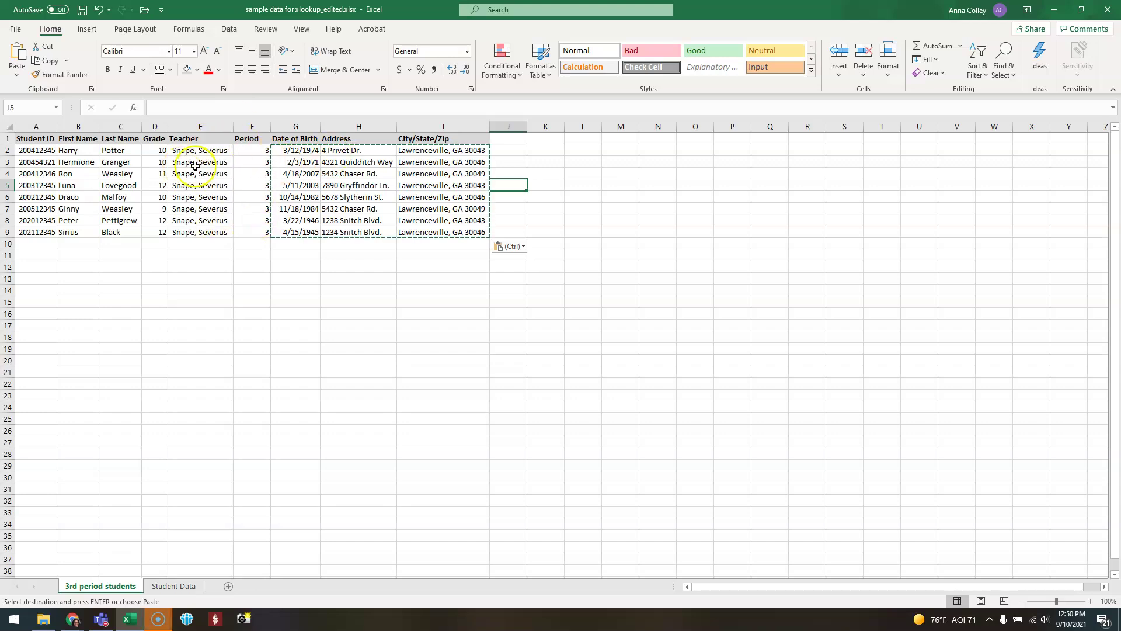
- View the Student Data sheet, then check birthdate, address and city cells on the 3rd period students sheet for plain values
click(171, 587)
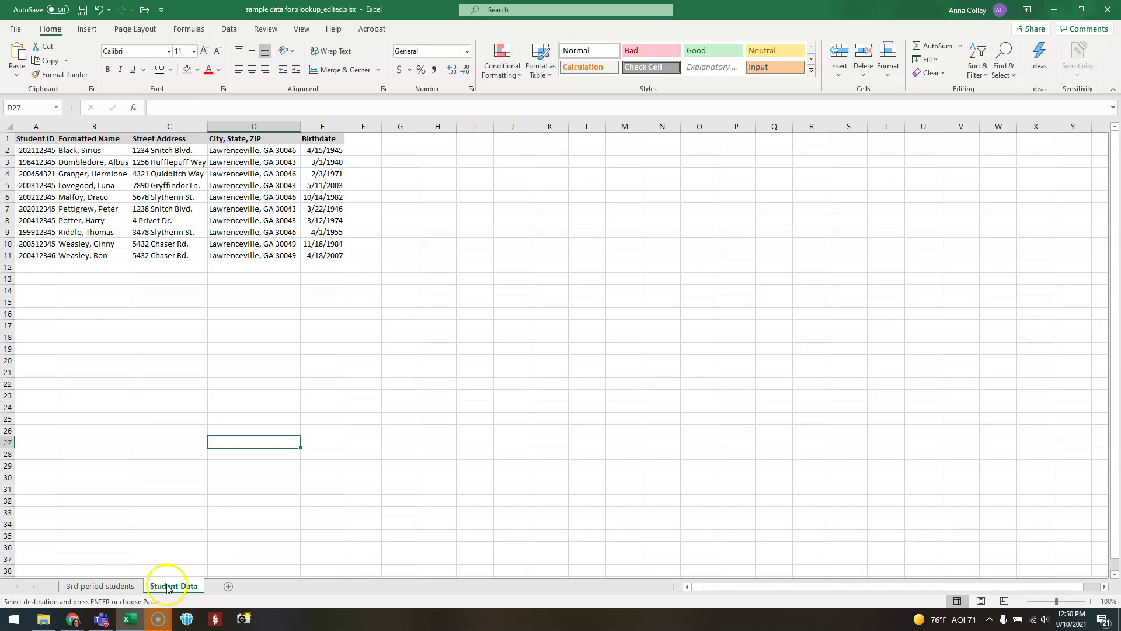
click(135, 586)
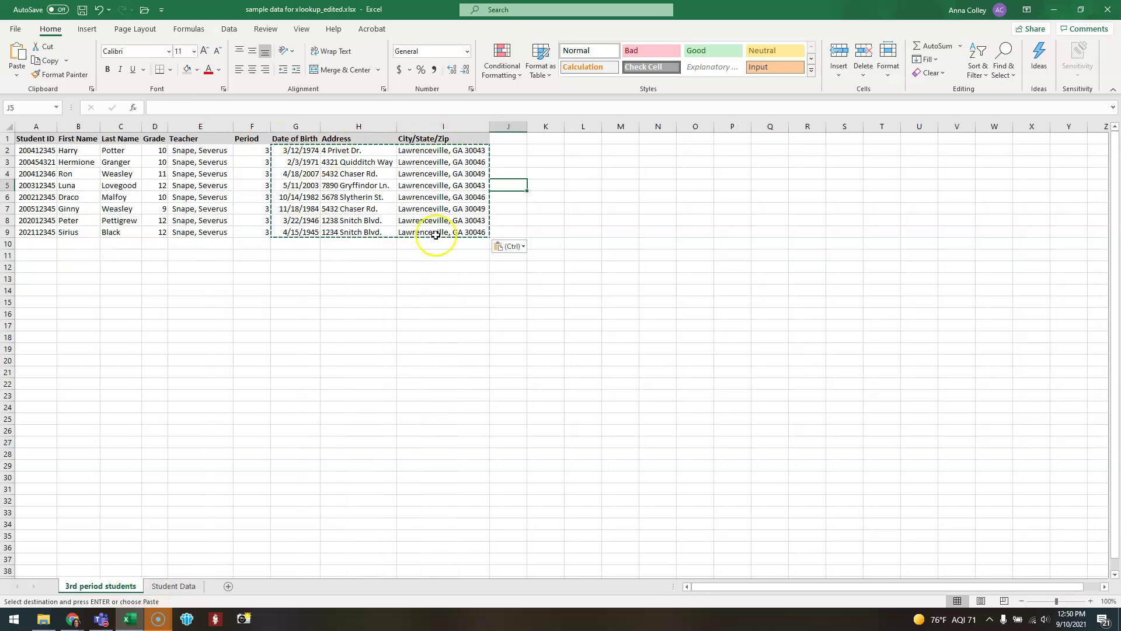
click(313, 150)
click(392, 197)
click(441, 196)
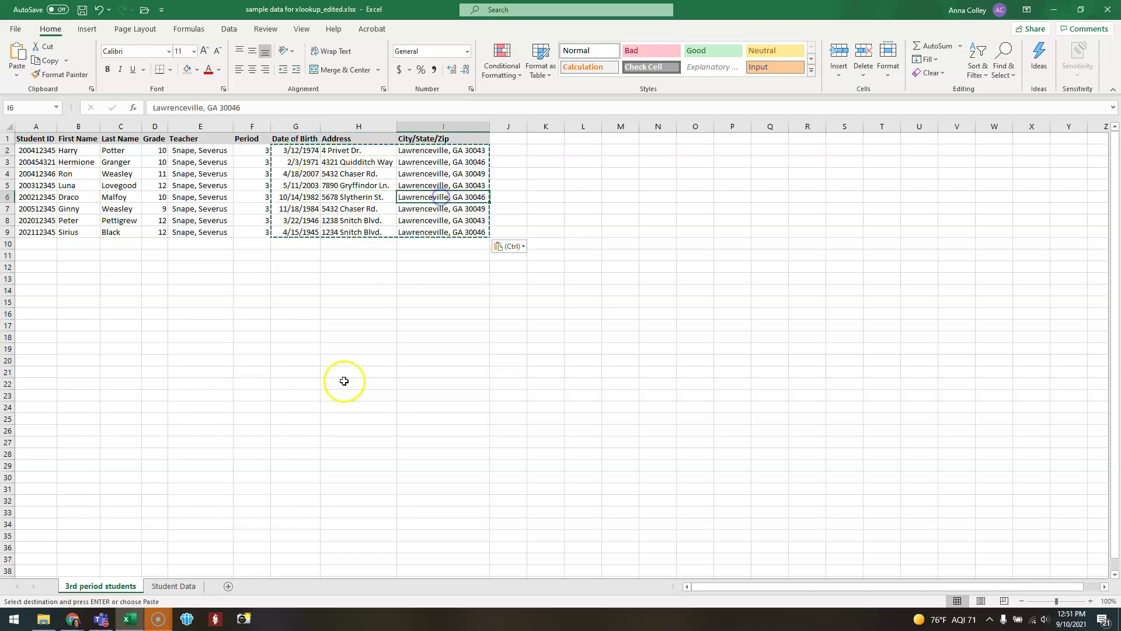
- Delete the Student Data sheet permanently and check the first date of birth cell on the 3rd period students sheet
click(180, 589)
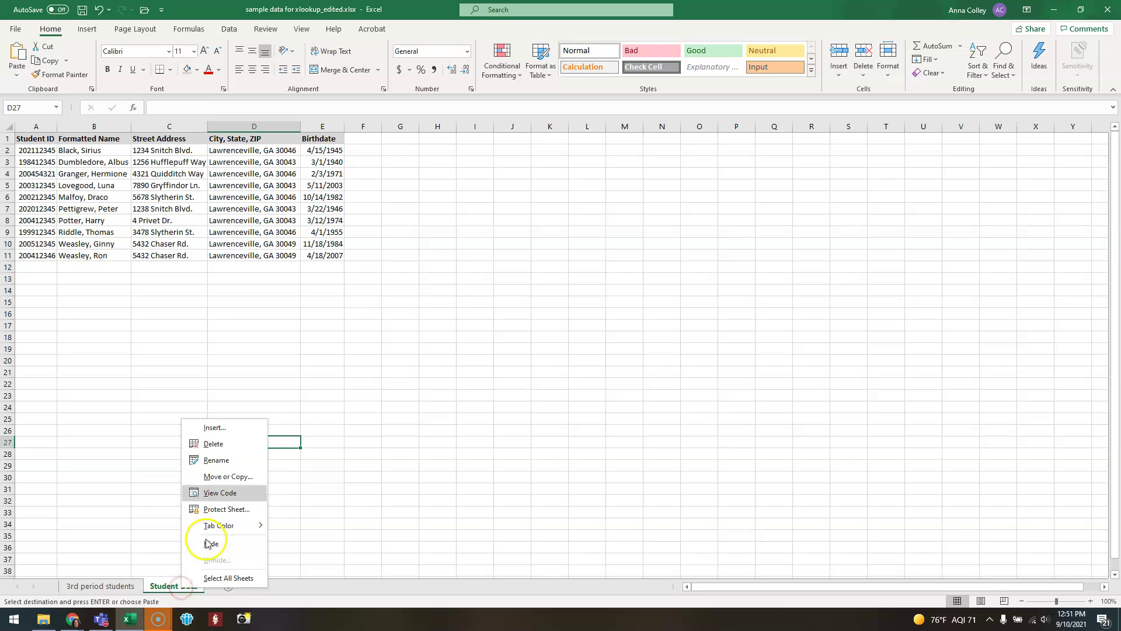
click(220, 444)
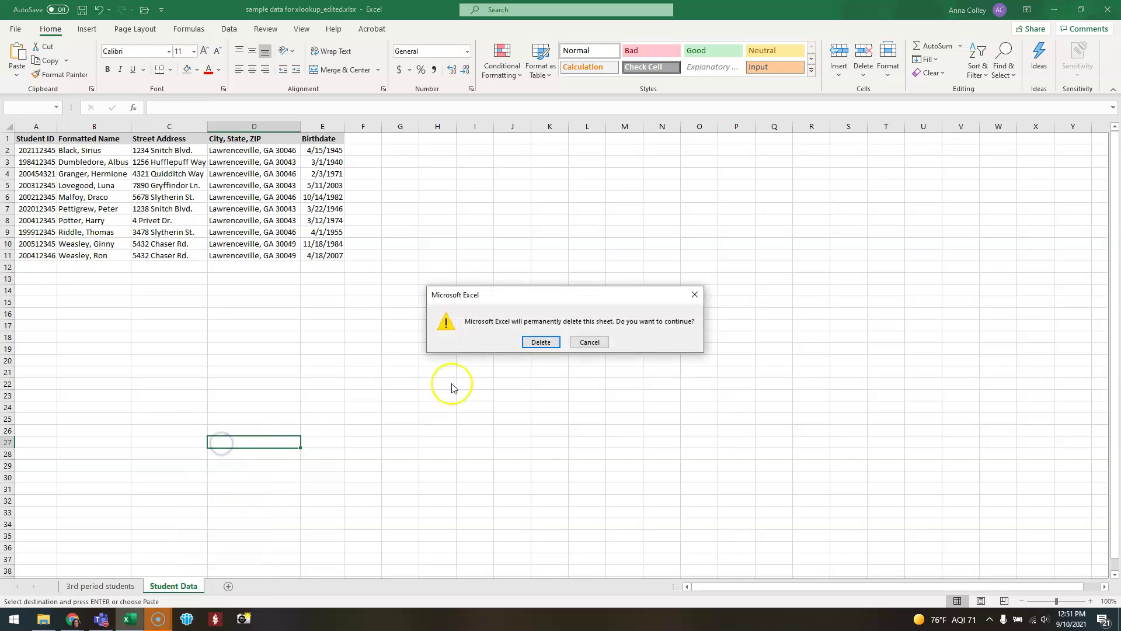
click(539, 341)
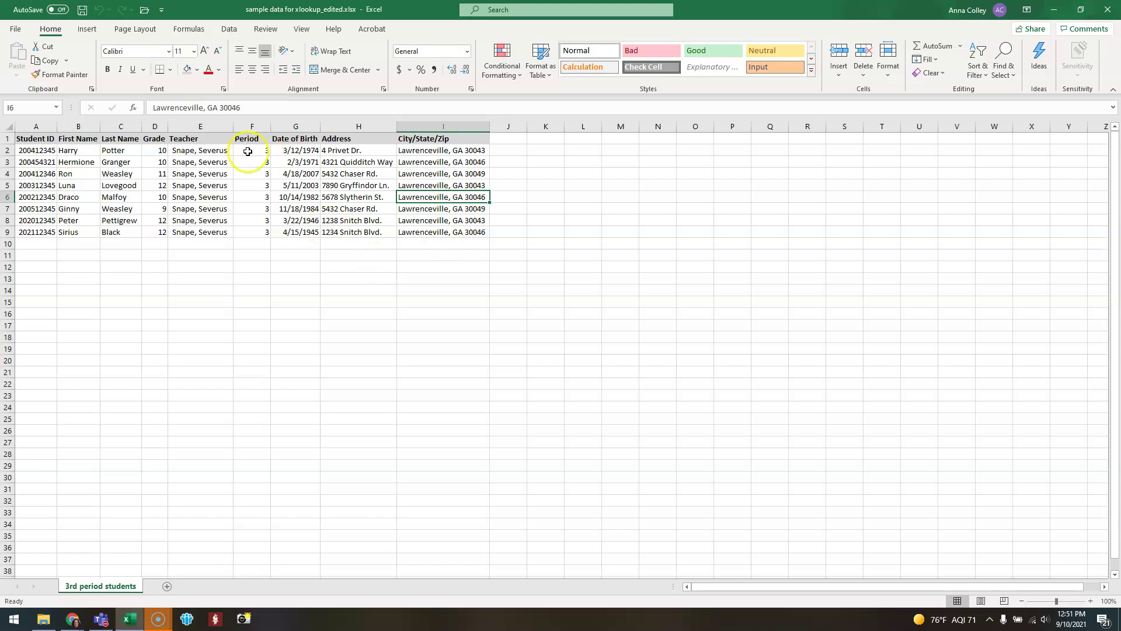
click(297, 151)
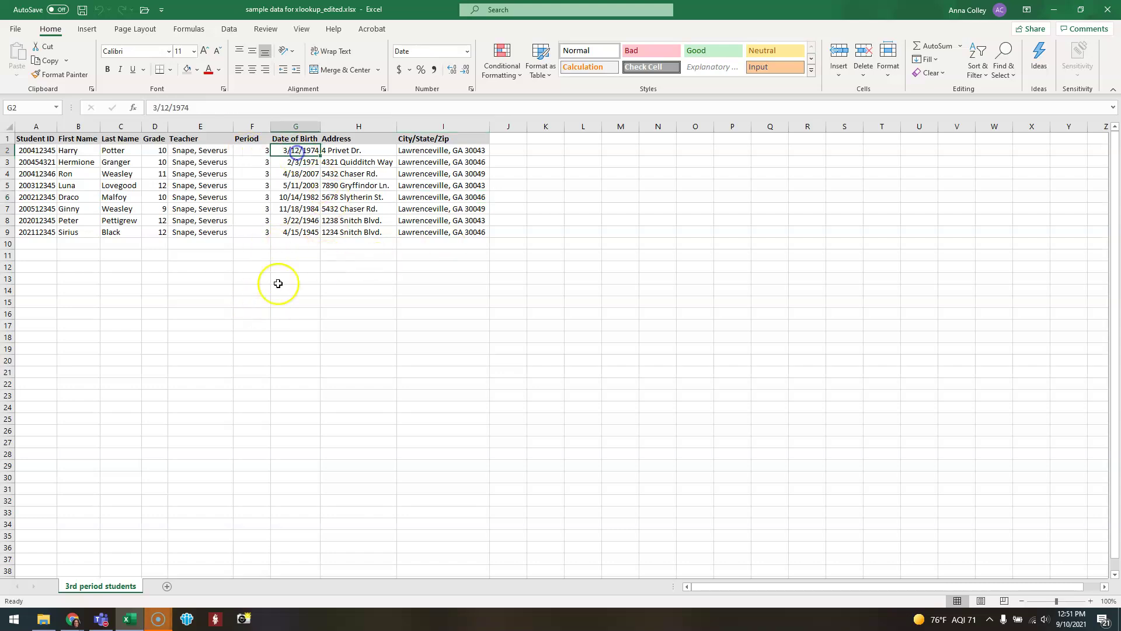